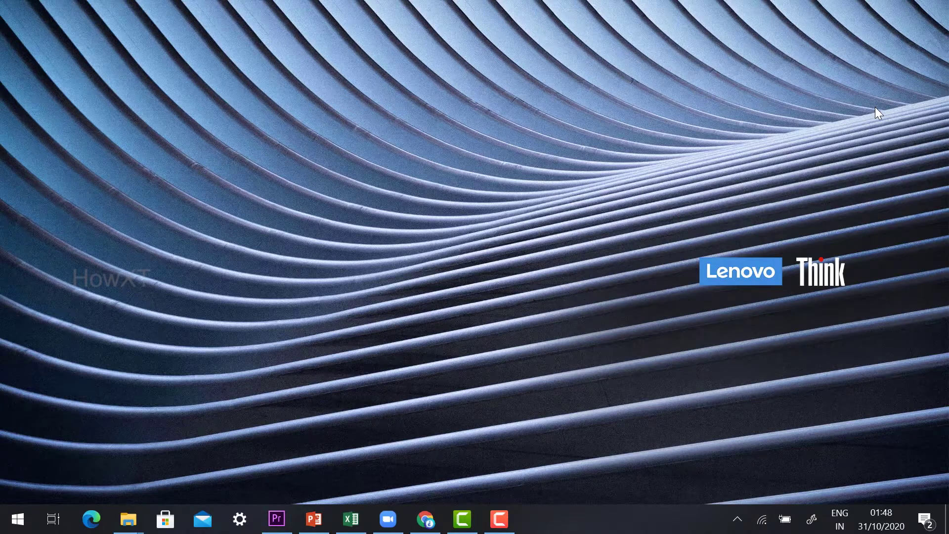
Open the Zoom desktop app's Home screen from the taskbar
{"action": "left_click", "coordinate": [390, 517]}
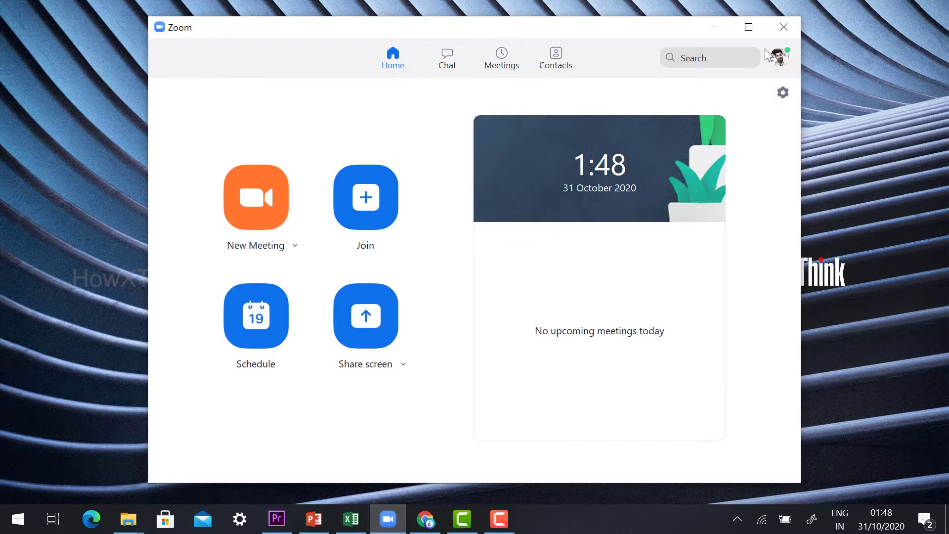
{"action": "left_click", "coordinate": [786, 58]}
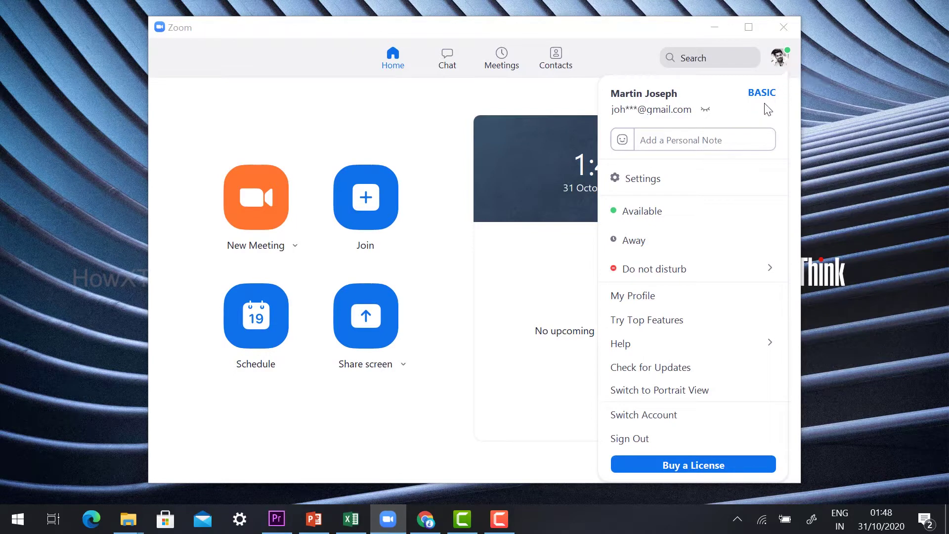
{"action": "mouse_move", "coordinate": [764, 99]}
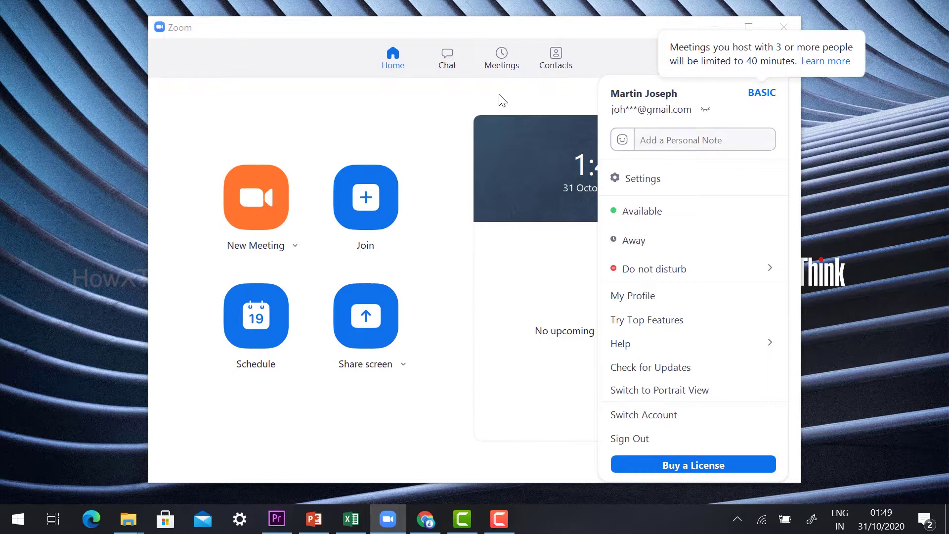
{"action": "left_click", "coordinate": [423, 116]}
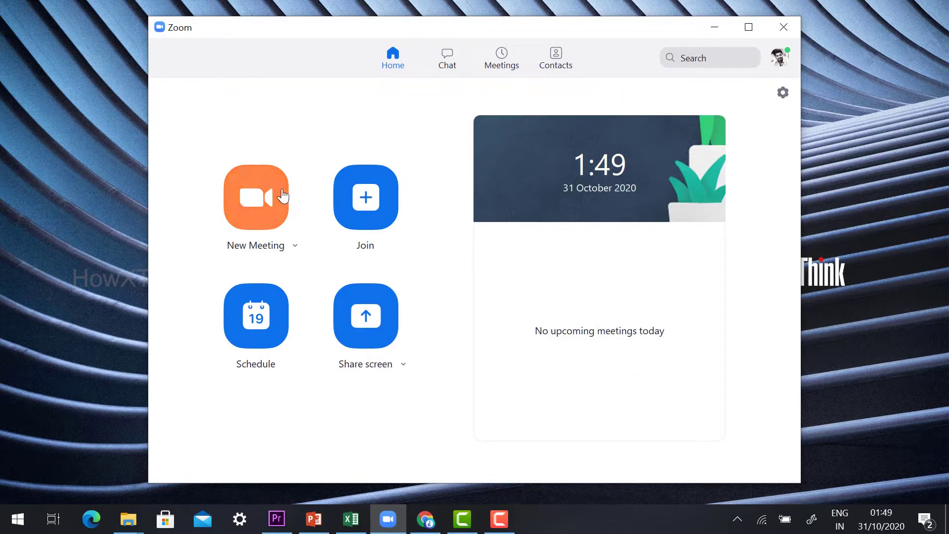
Start a new Zoom meeting, maximize its window, and show the meeting information
{"action": "left_click", "coordinate": [266, 201]}
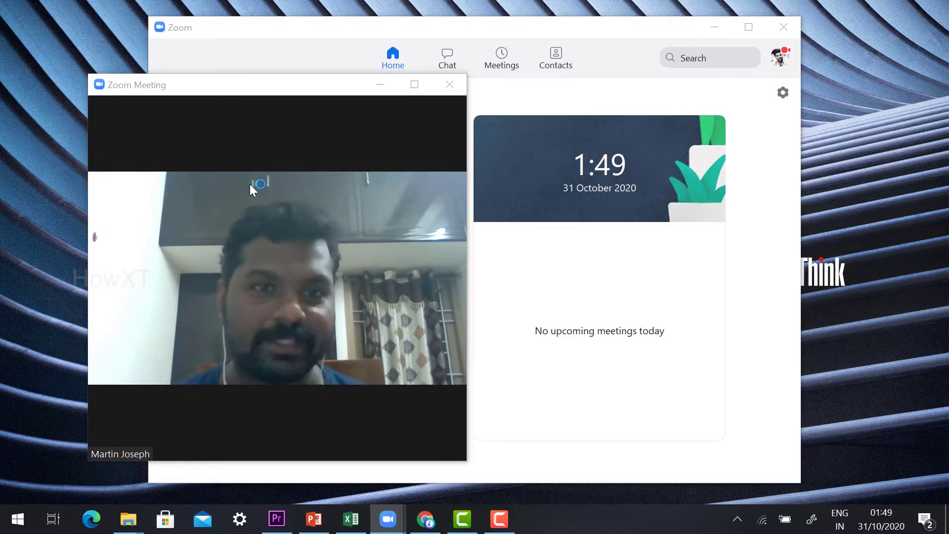
{"action": "left_click", "coordinate": [423, 84]}
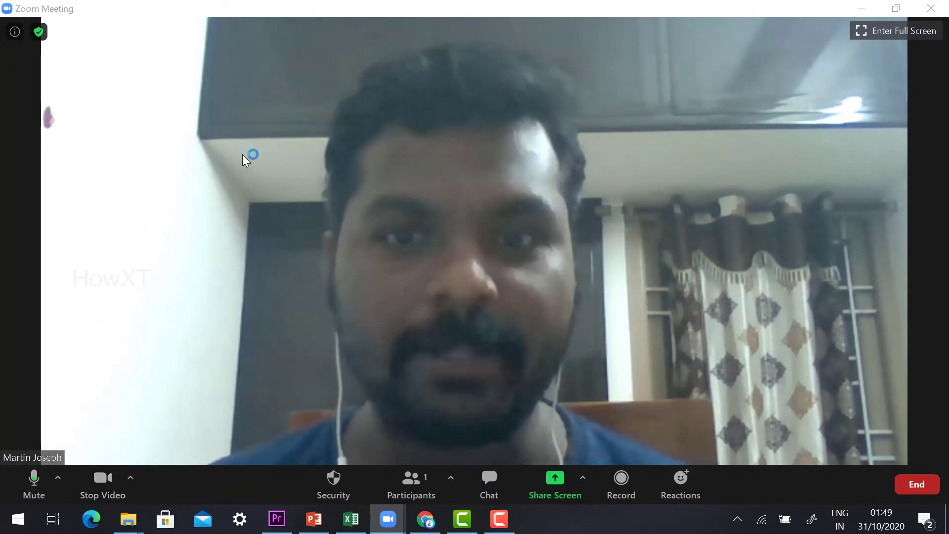
{"action": "left_click", "coordinate": [16, 33]}
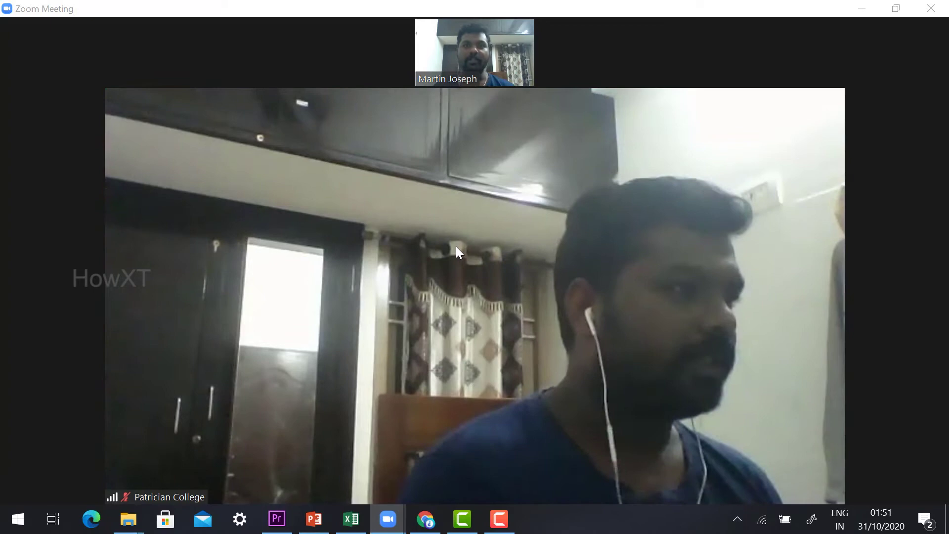
{"action": "mouse_move", "coordinate": [488, 460]}
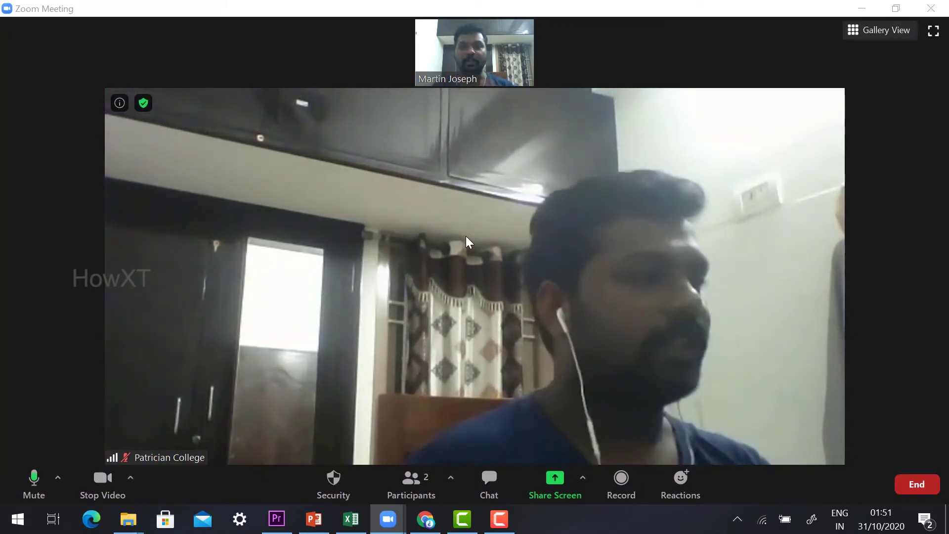
Switch to Chrome and load facebook.com in the address bar
{"action": "left_click", "coordinate": [425, 520]}
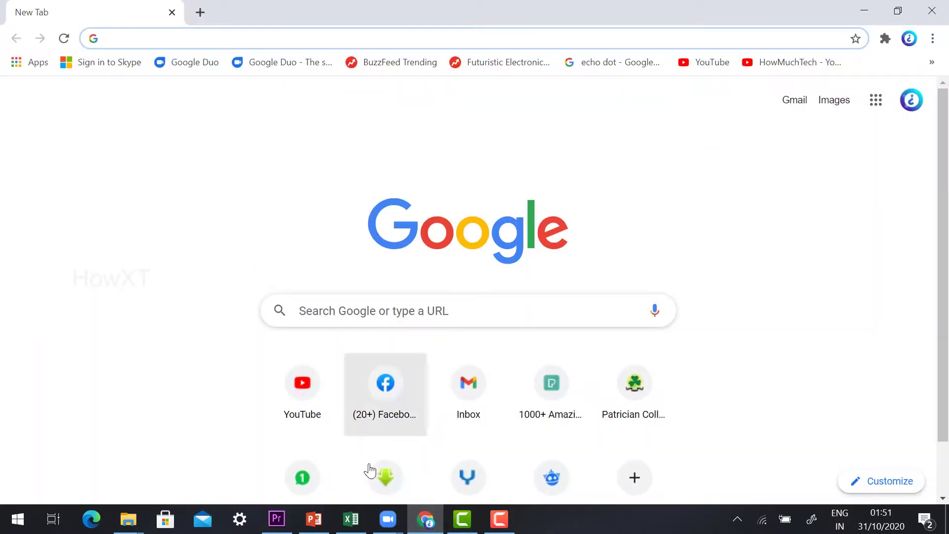
{"action": "left_click", "coordinate": [388, 519]}
{"action": "left_click", "coordinate": [467, 432]}
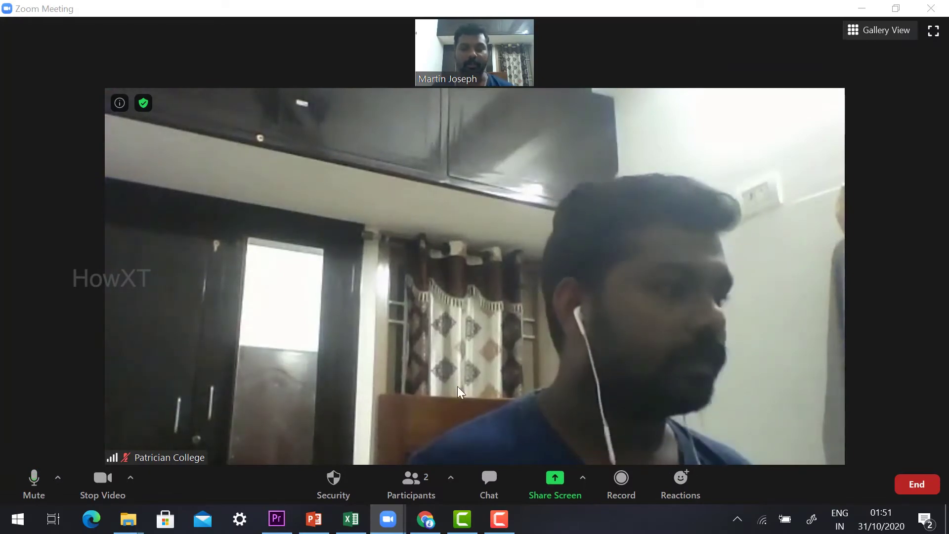
{"action": "key", "text": "alt+Tab"}
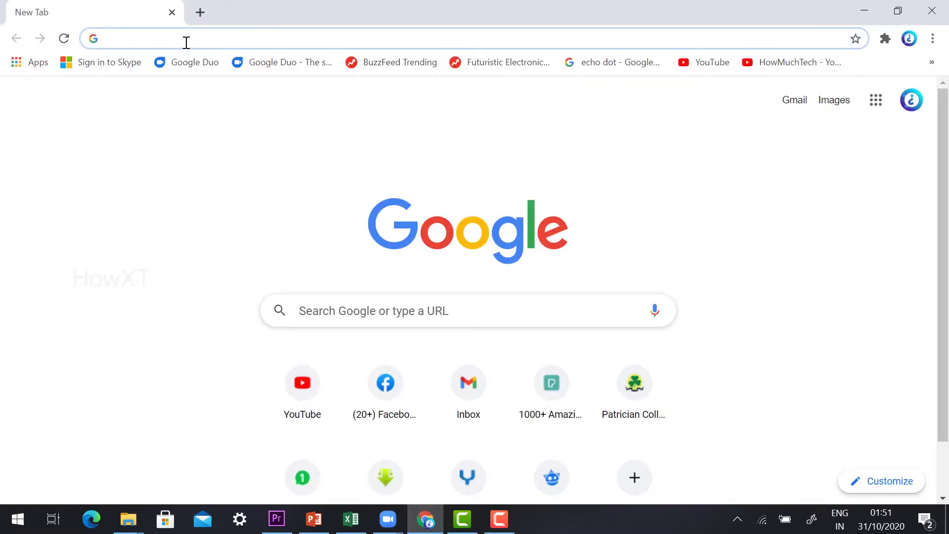
{"action": "type", "text": "facebook.com"}
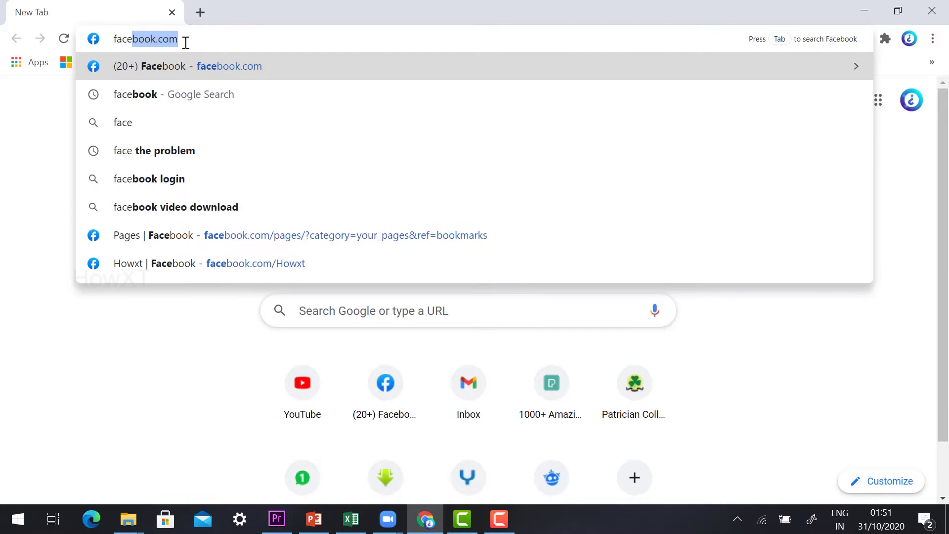
{"action": "key", "text": "Return"}
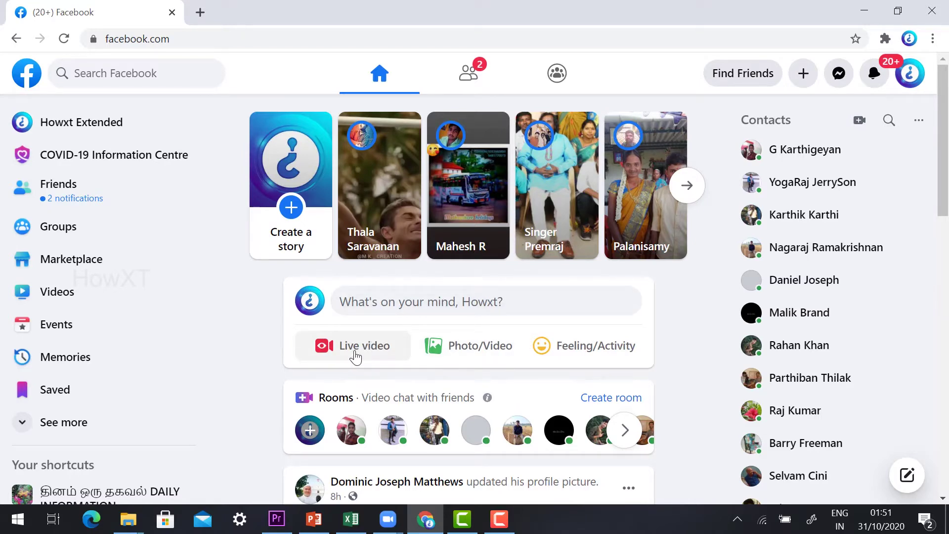
Start a Facebook live video setup and minimize the Zoom meeting to reveal Live Producer
{"action": "left_click", "coordinate": [355, 356]}
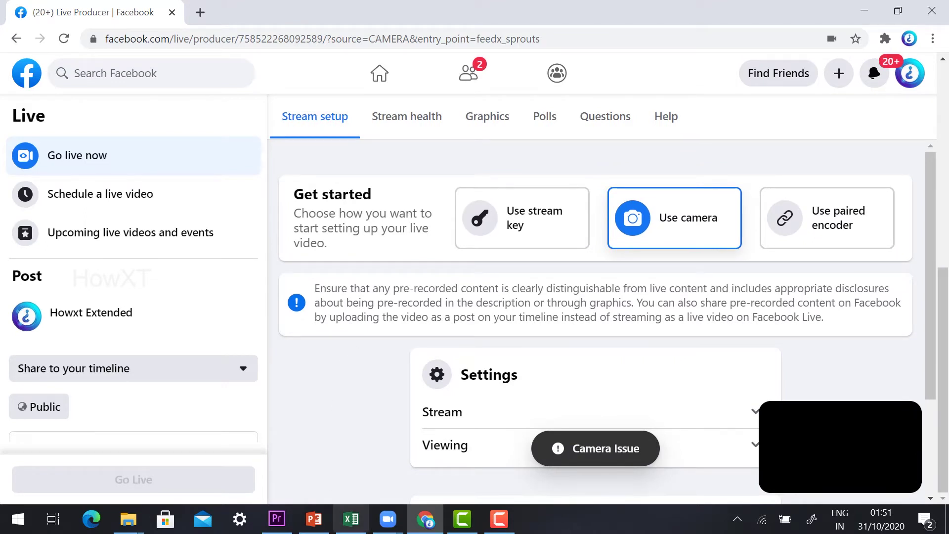
{"action": "mouse_move", "coordinate": [388, 519]}
{"action": "left_click", "coordinate": [452, 452]}
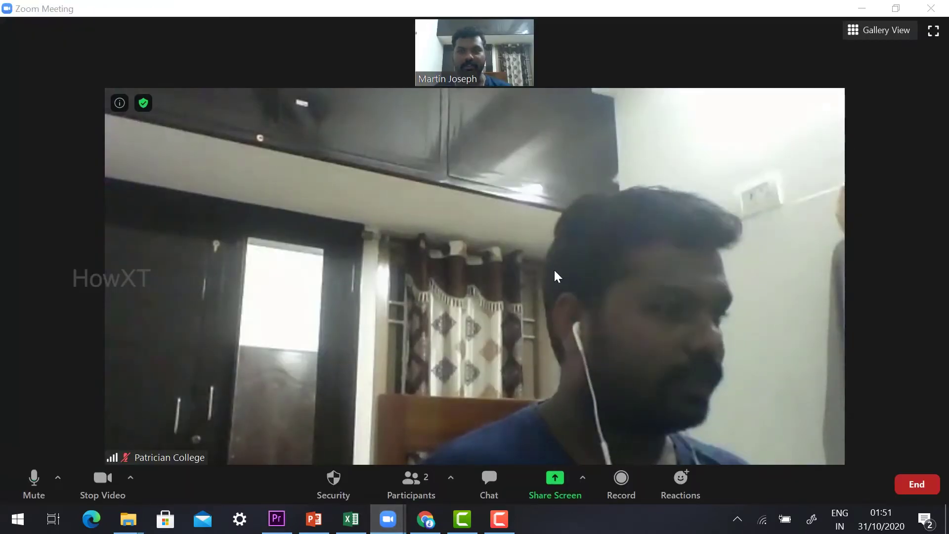
{"action": "left_click", "coordinate": [862, 8]}
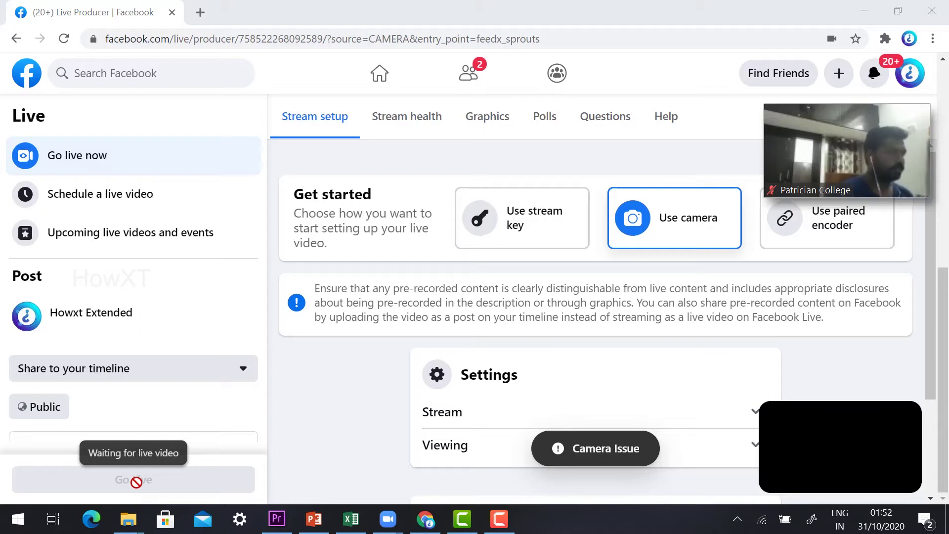
Restore the full Zoom meeting window to the front
{"action": "mouse_move", "coordinate": [785, 476]}
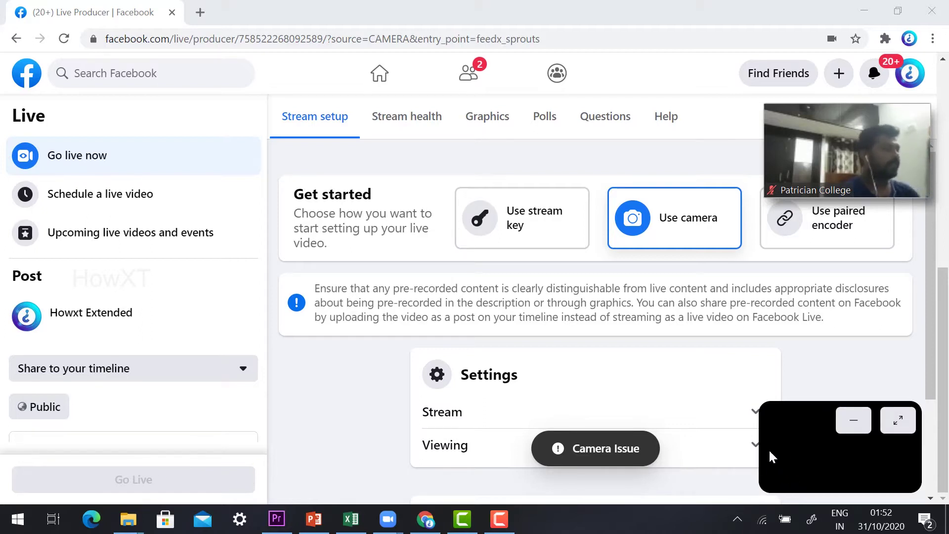
{"action": "mouse_move", "coordinate": [854, 133]}
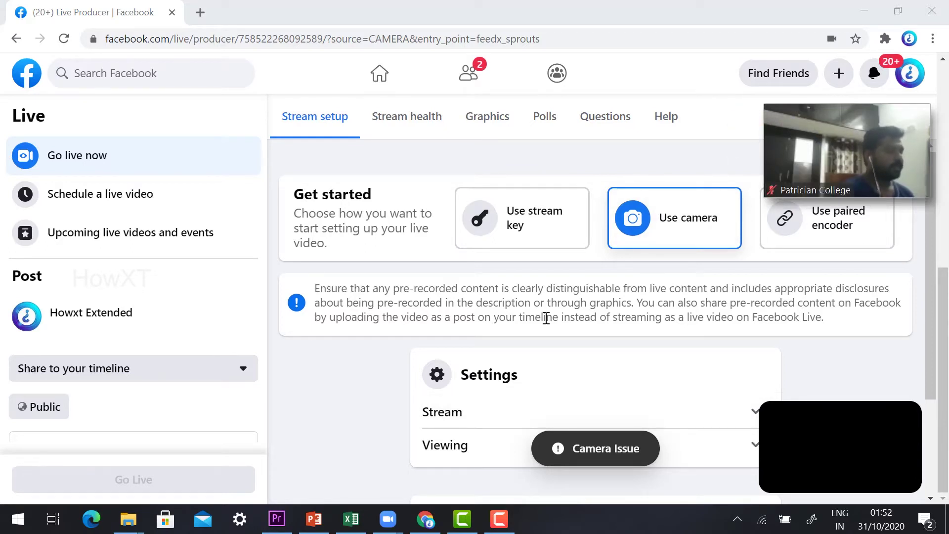
{"action": "mouse_move", "coordinate": [390, 525]}
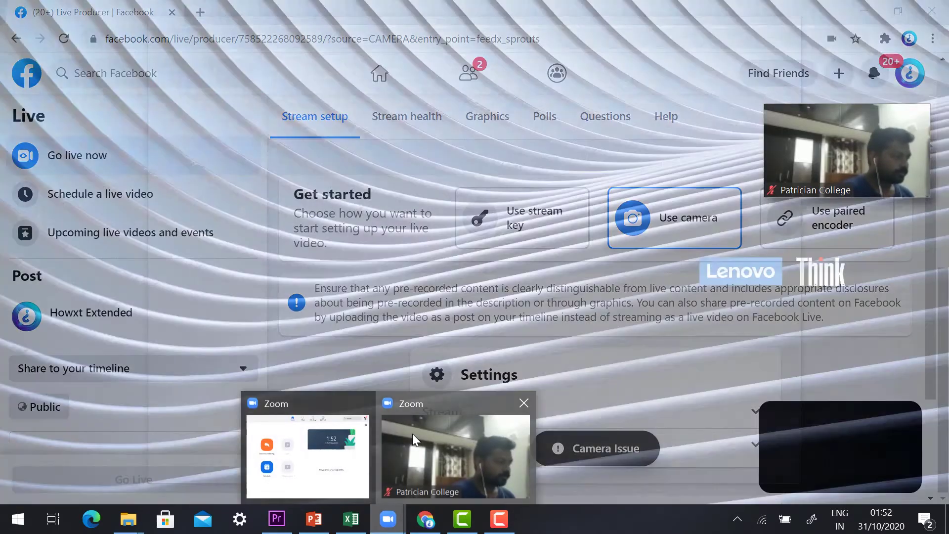
{"action": "left_click", "coordinate": [424, 430]}
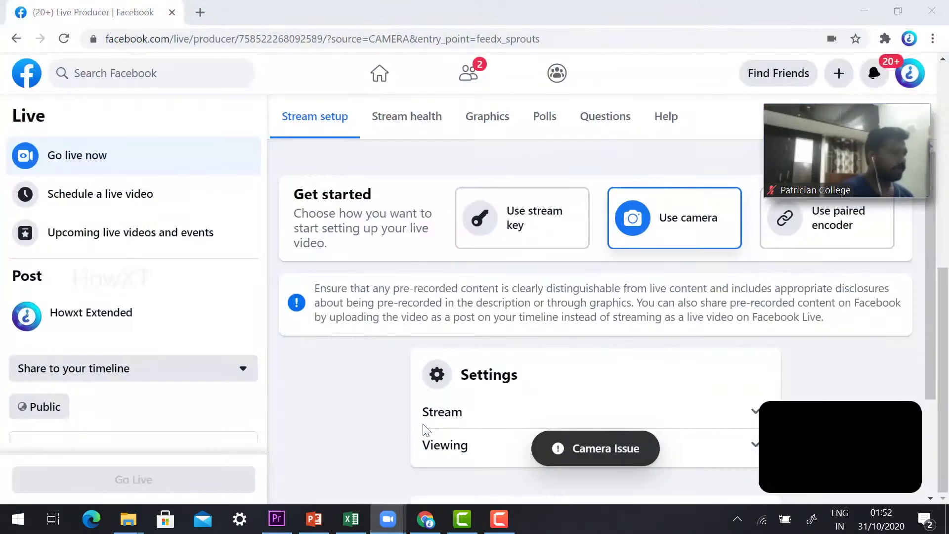
{"action": "left_click", "coordinate": [918, 187]}
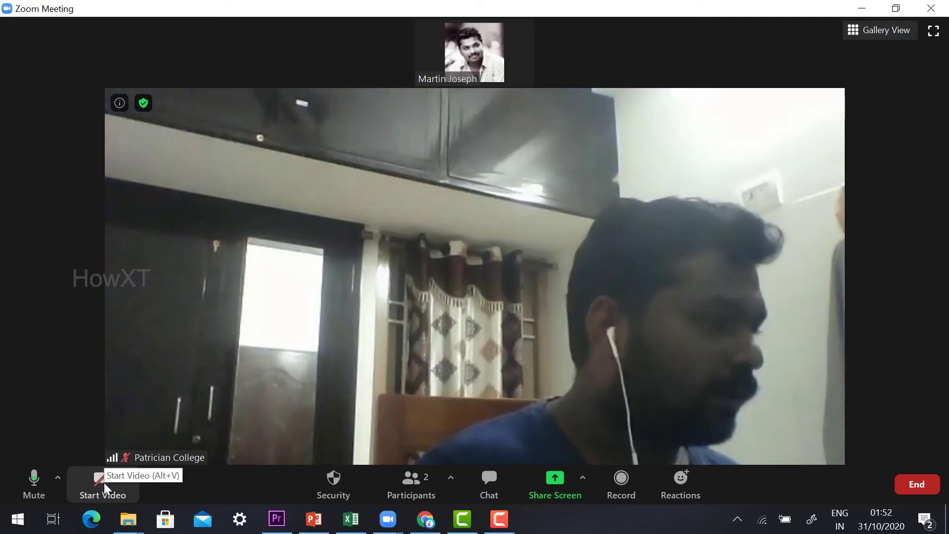
Reload the Live Producer page in Chrome so the webcam preview appears
{"action": "left_click", "coordinate": [426, 519]}
{"action": "left_click", "coordinate": [390, 43]}
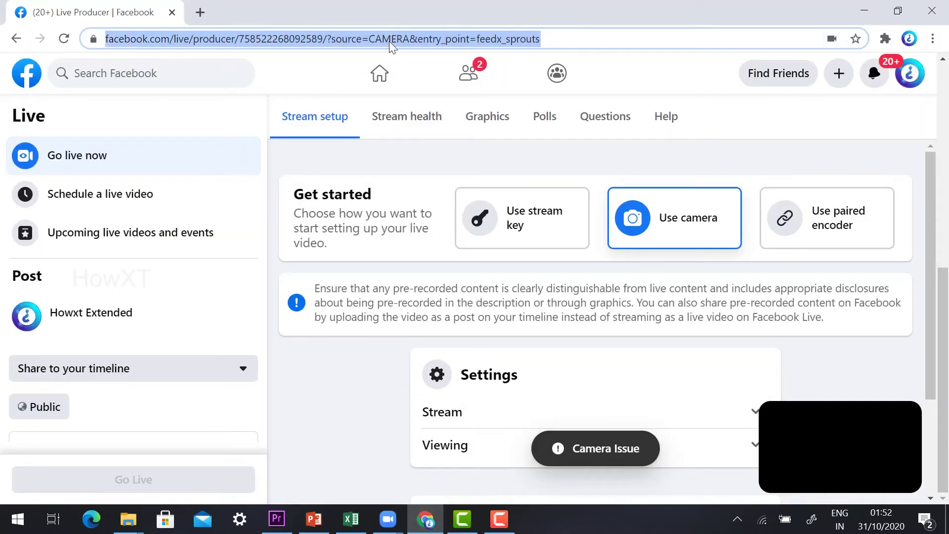
{"action": "key", "text": "Return"}
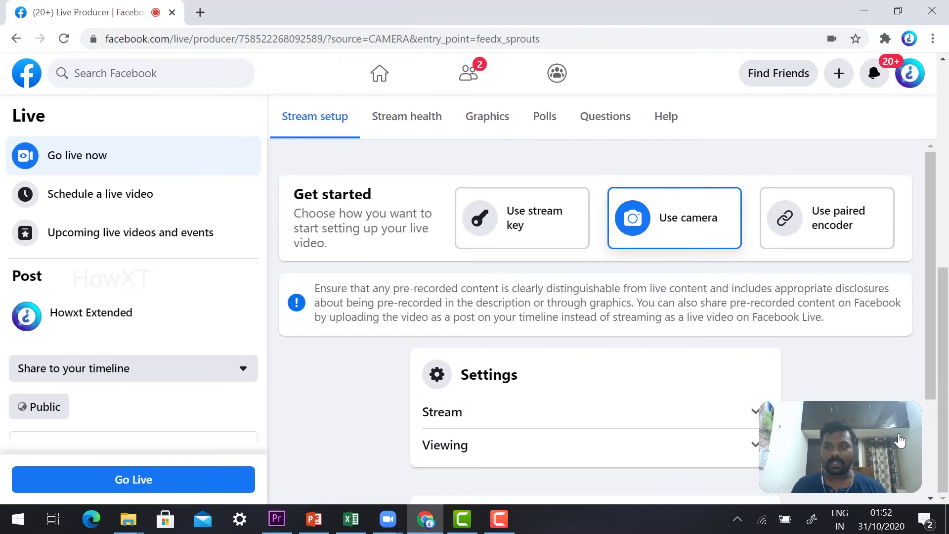
{"action": "mouse_move", "coordinate": [785, 449]}
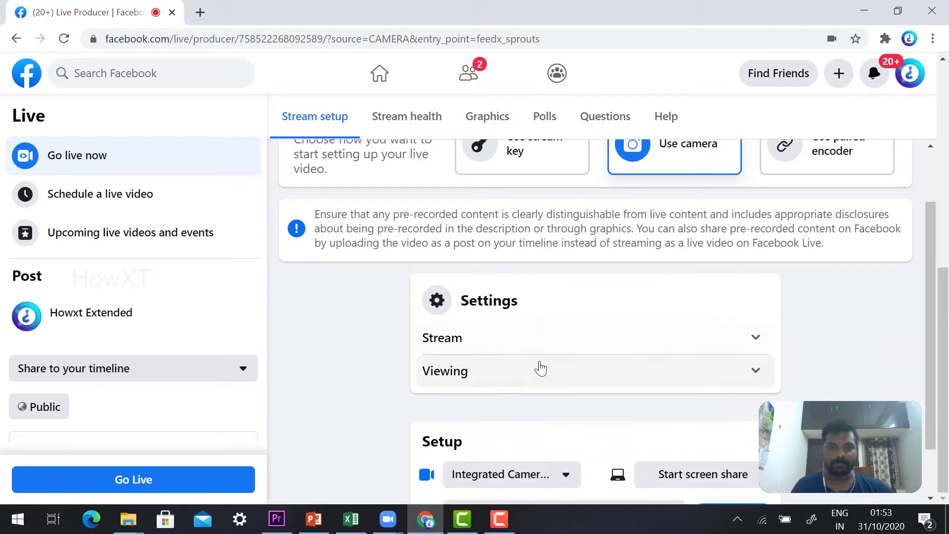
Expand Stream settings and turn on unpublishing after the live video ends
{"action": "scroll", "coordinate": [568, 316], "scroll_direction": "down", "scroll_amount": 1}
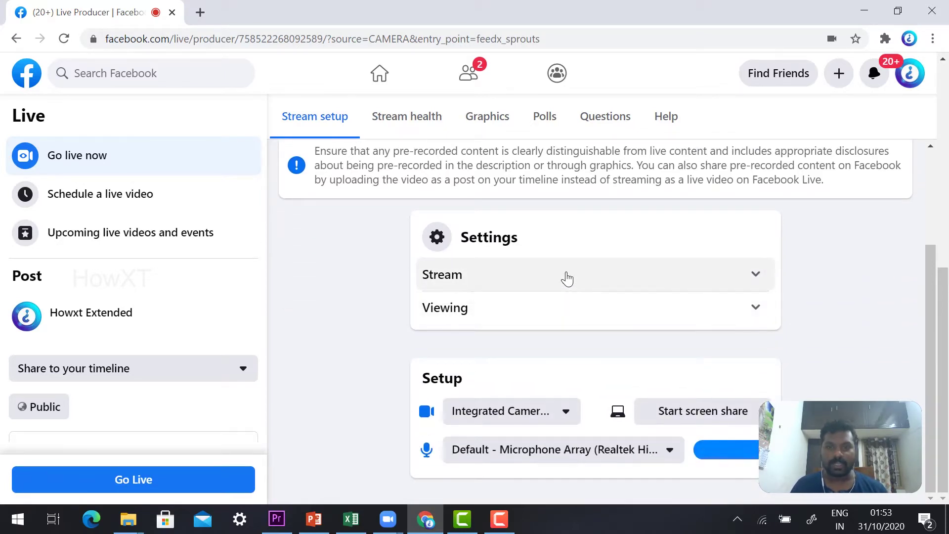
{"action": "left_click", "coordinate": [564, 275]}
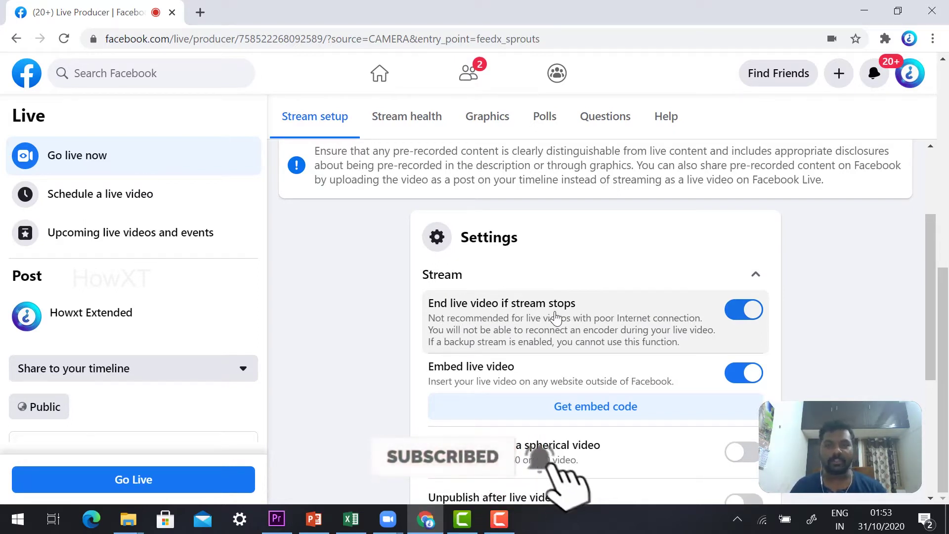
{"action": "scroll", "coordinate": [556, 316], "scroll_direction": "down", "scroll_amount": 2}
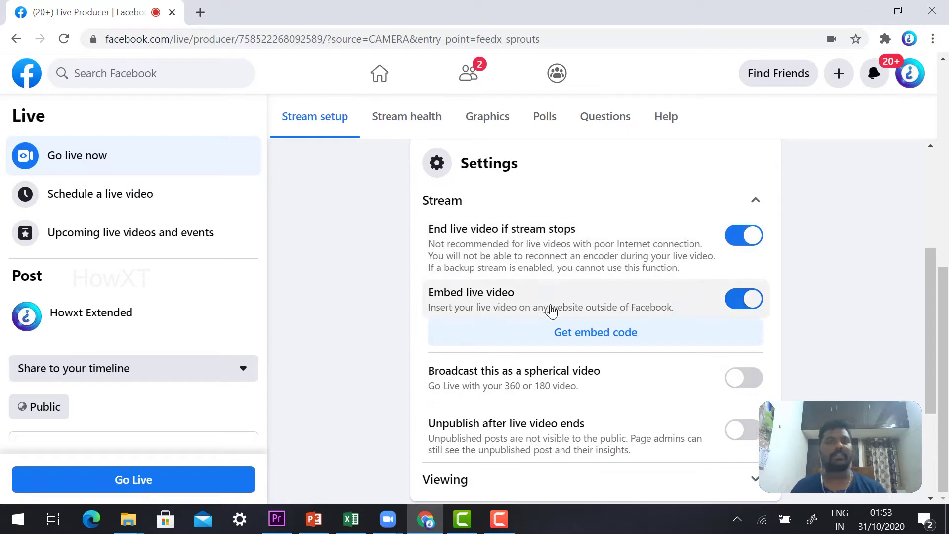
{"action": "scroll", "coordinate": [552, 311], "scroll_direction": "down", "scroll_amount": 2}
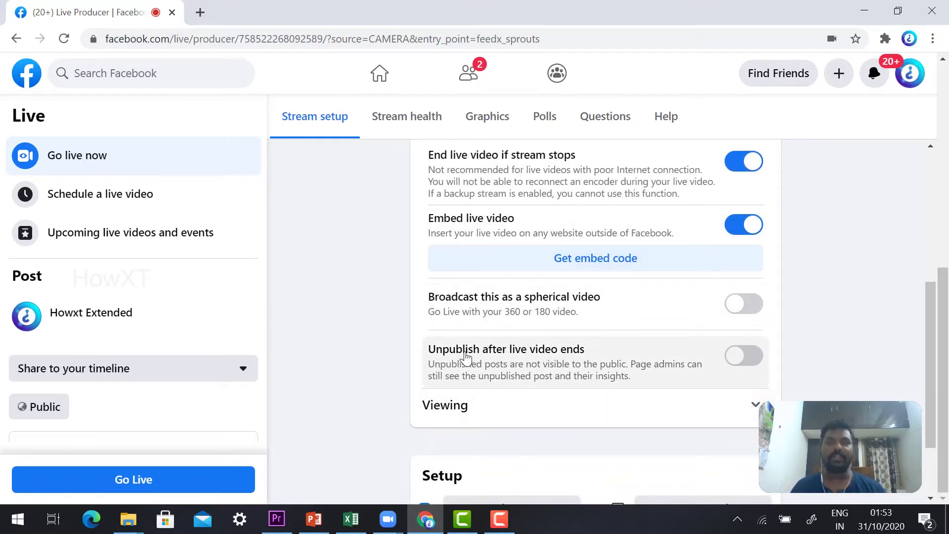
{"action": "scroll", "coordinate": [461, 349], "scroll_direction": "down", "scroll_amount": 2}
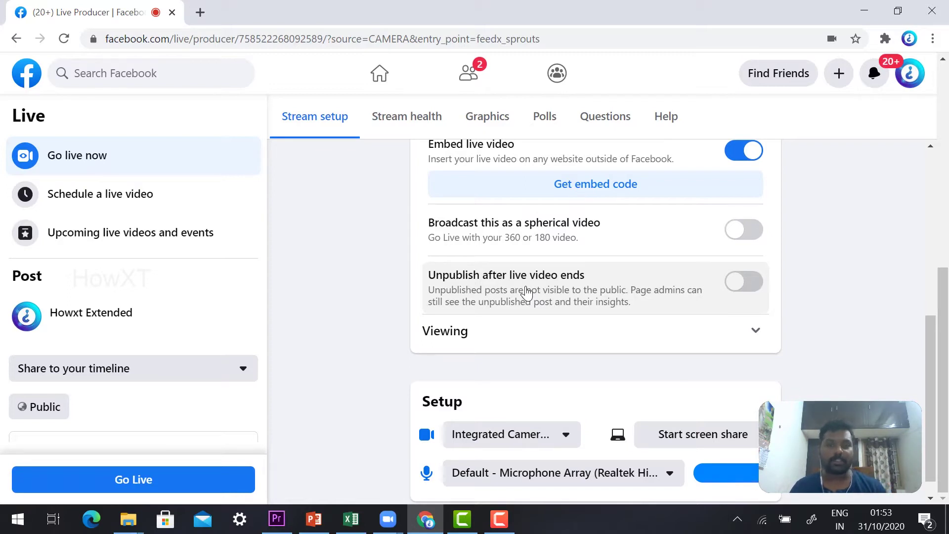
{"action": "left_click", "coordinate": [737, 293]}
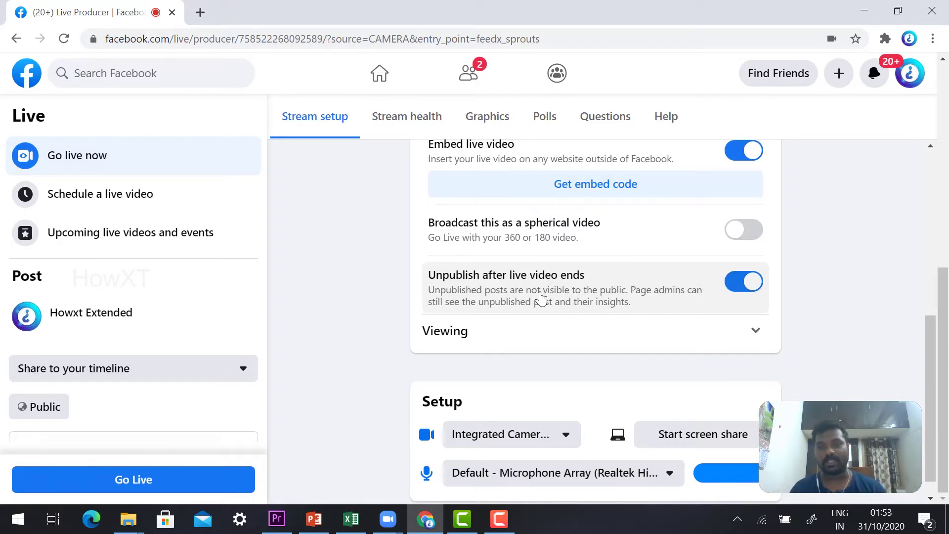
Expand Viewing settings to review rewind allowed and auto captions off
{"action": "left_click", "coordinate": [518, 336]}
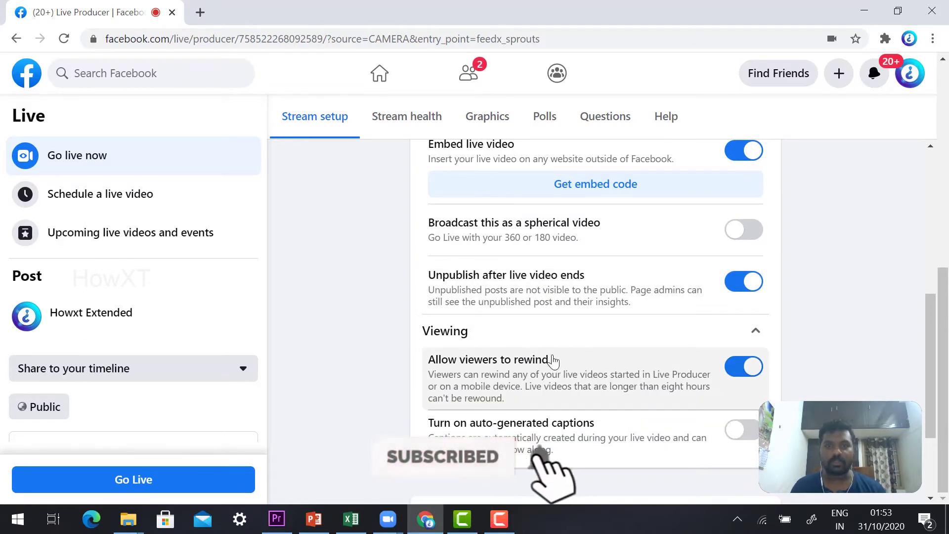
{"action": "scroll", "coordinate": [663, 303], "scroll_direction": "down", "scroll_amount": 1}
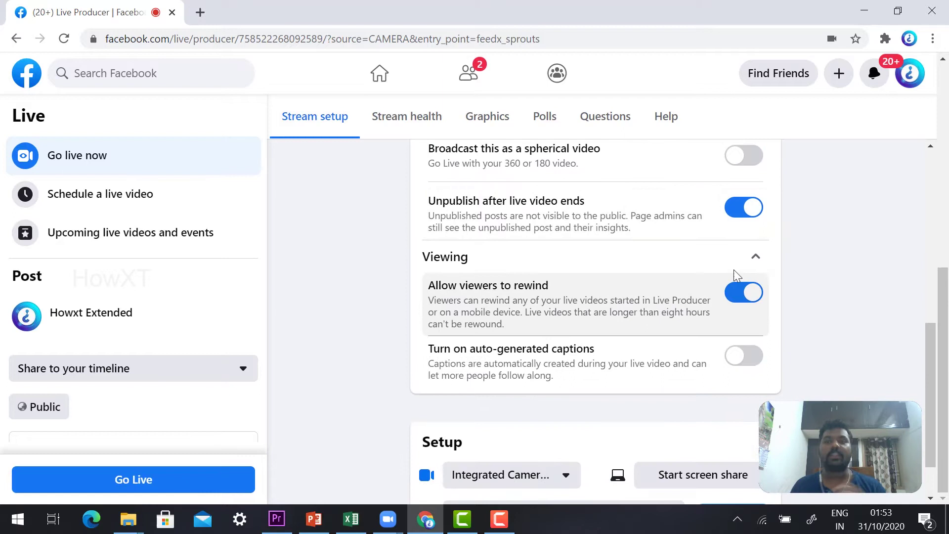
{"action": "scroll", "coordinate": [496, 259], "scroll_direction": "down", "scroll_amount": 1}
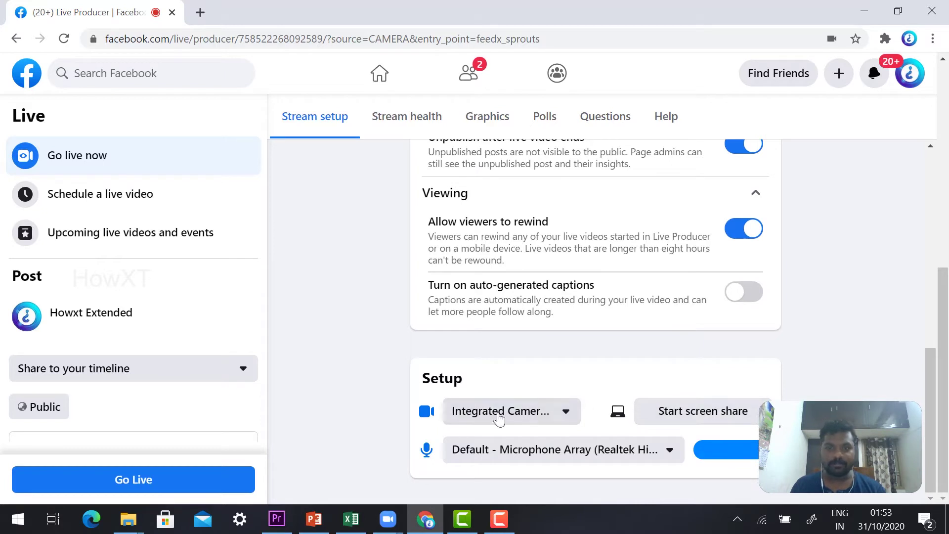
{"action": "left_click", "coordinate": [531, 418]}
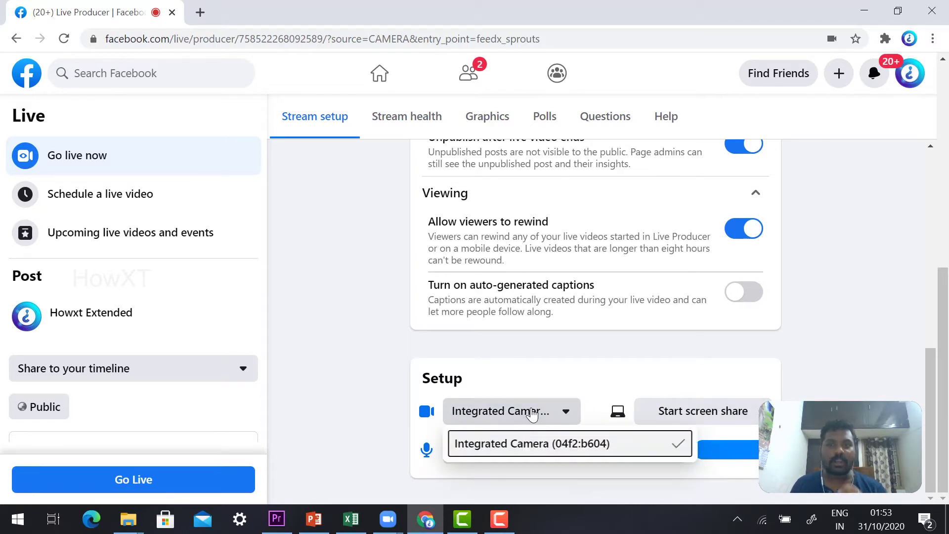
{"action": "left_click", "coordinate": [277, 415]}
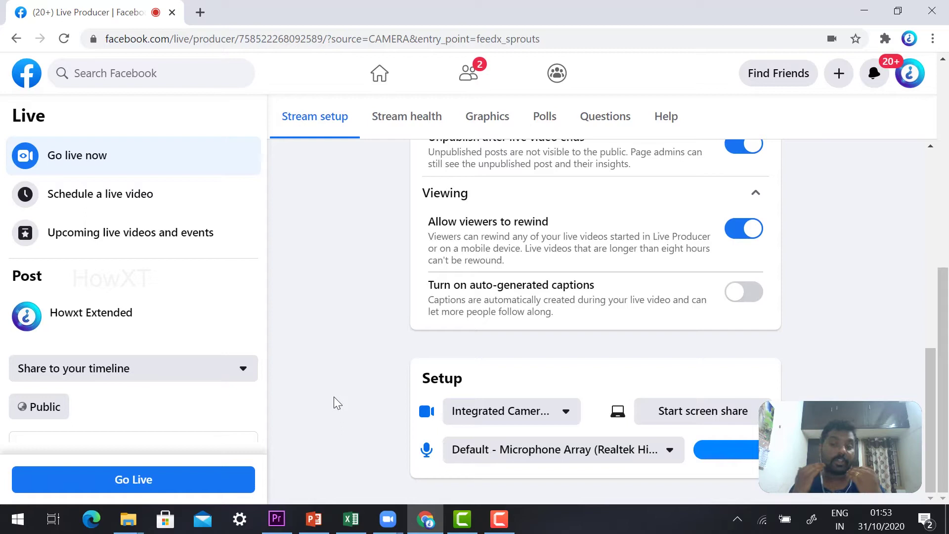
{"action": "left_click", "coordinate": [582, 458]}
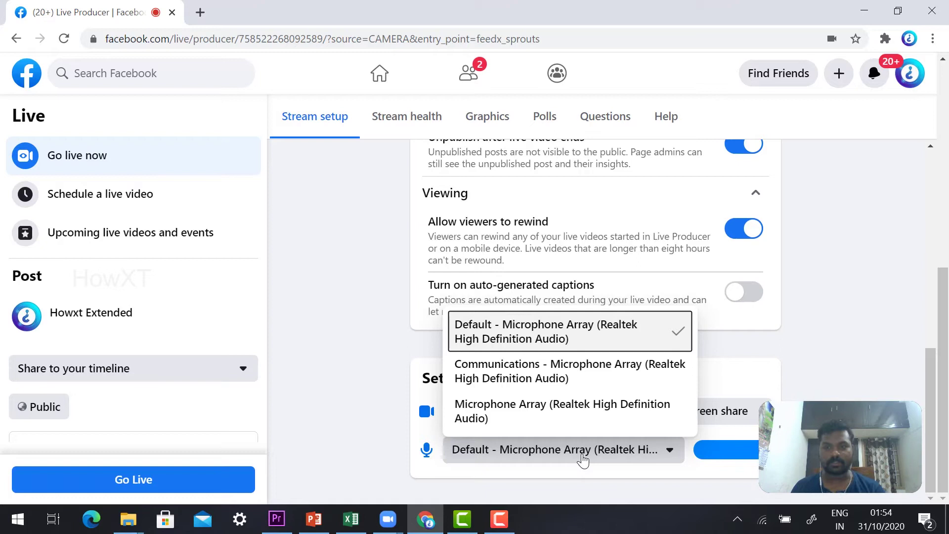
{"action": "left_click", "coordinate": [316, 346]}
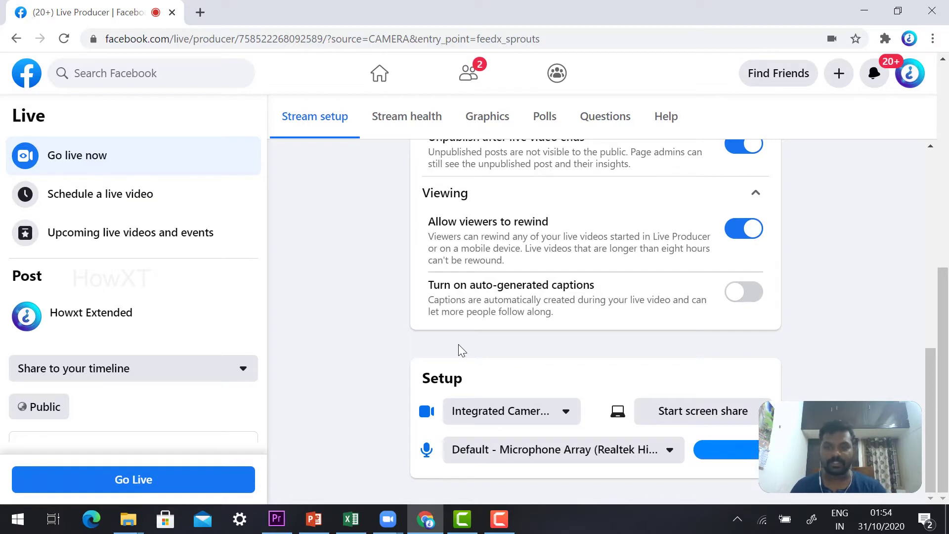
Share the Zoom Meeting application window as the stream source, then return to Live Producer
{"action": "left_click", "coordinate": [675, 421]}
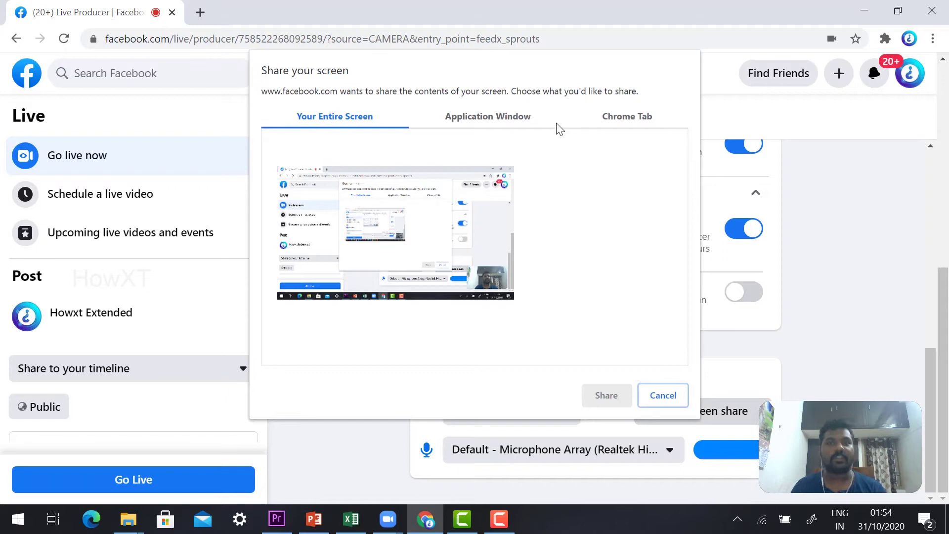
{"action": "left_click", "coordinate": [539, 123]}
{"action": "left_click", "coordinate": [626, 117]}
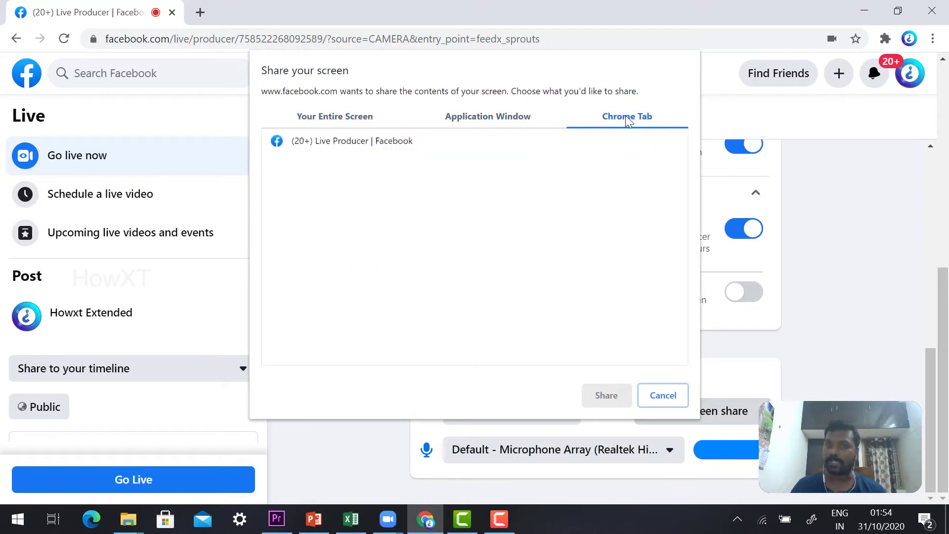
{"action": "left_click", "coordinate": [523, 117]}
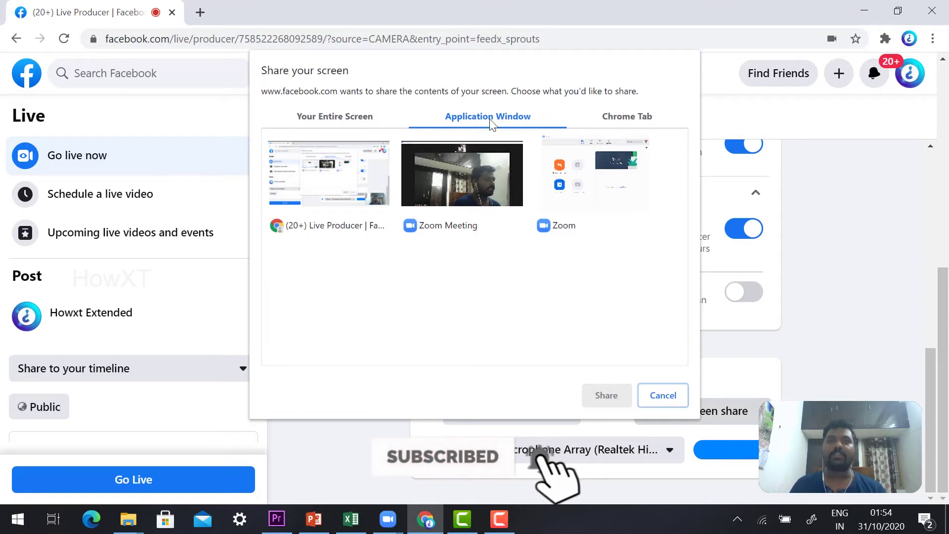
{"action": "left_click", "coordinate": [454, 179]}
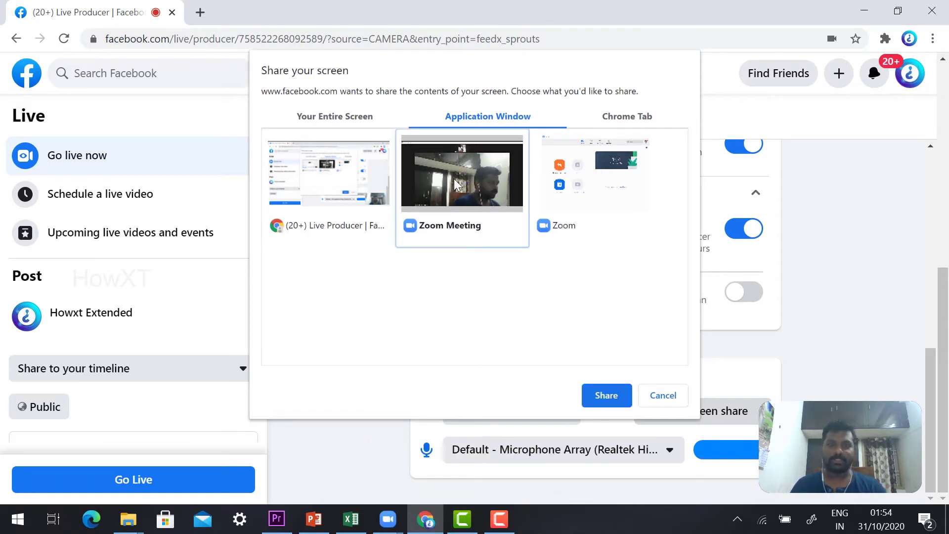
{"action": "left_click", "coordinate": [607, 397]}
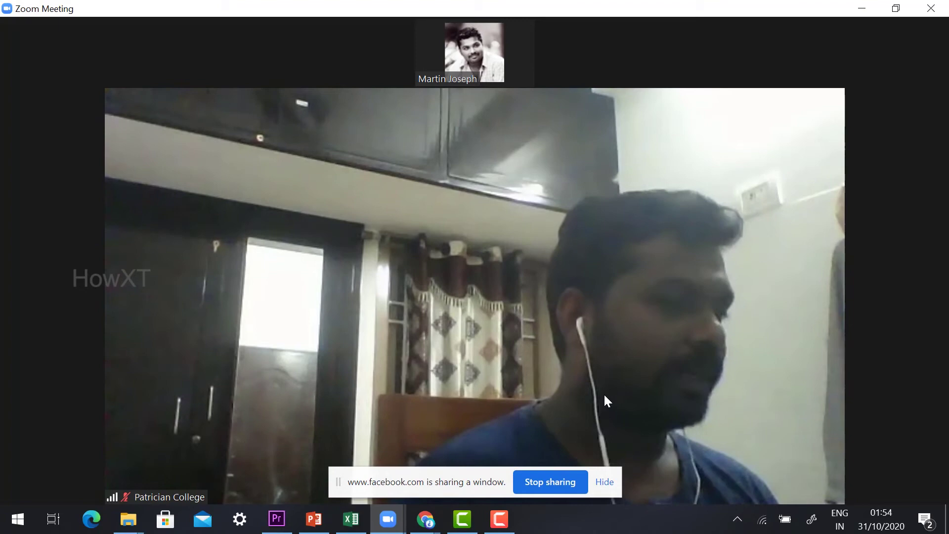
{"action": "mouse_move", "coordinate": [549, 355]}
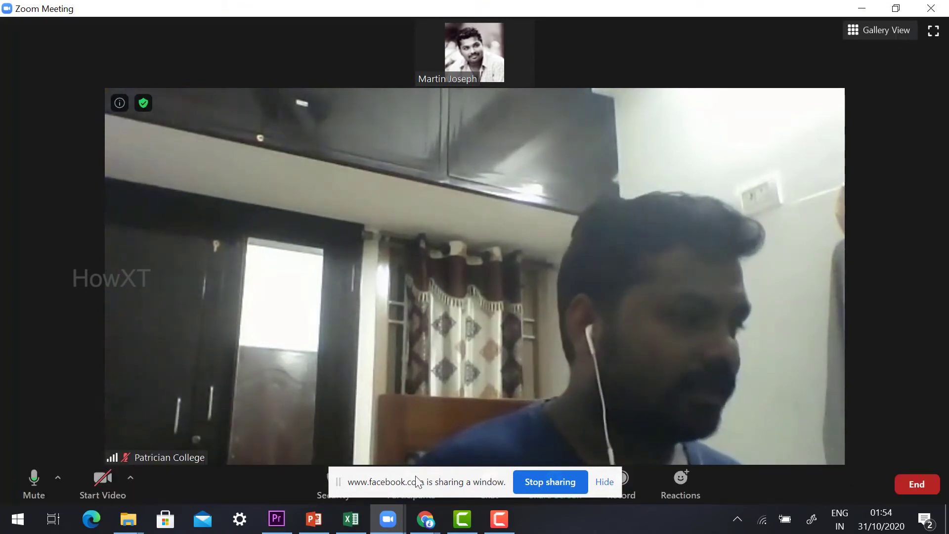
{"action": "mouse_move", "coordinate": [425, 519]}
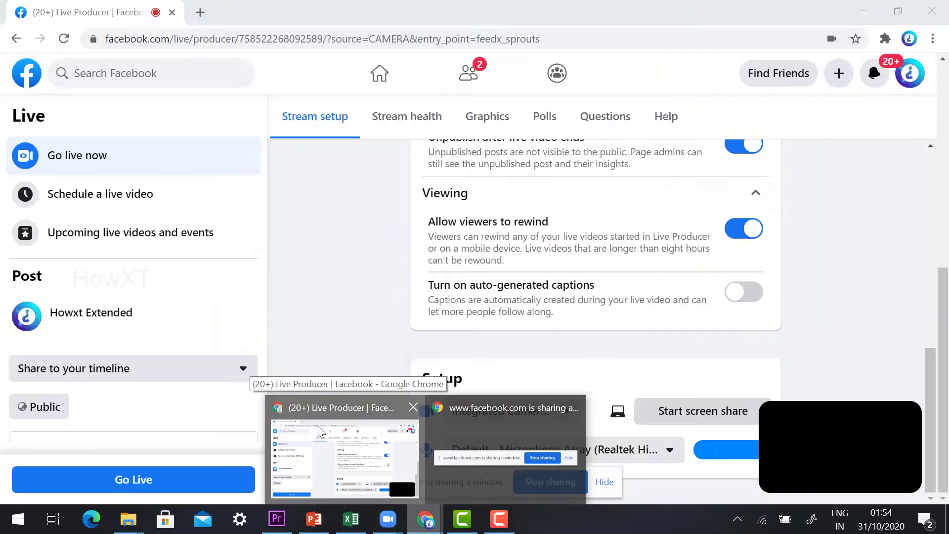
{"action": "left_click", "coordinate": [317, 426]}
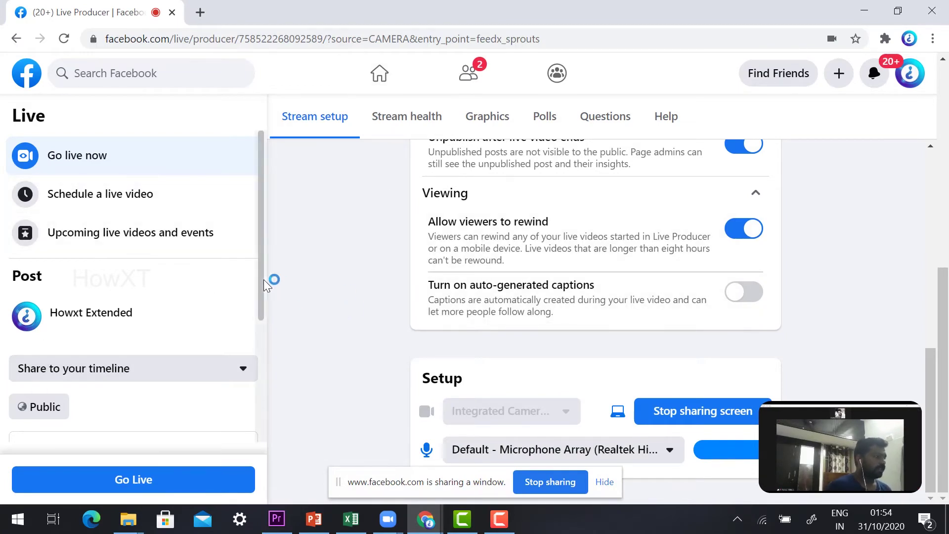
Keep the post going to your own timeline and open its Public privacy setting
{"action": "scroll", "coordinate": [44, 297], "scroll_direction": "down", "scroll_amount": 2}
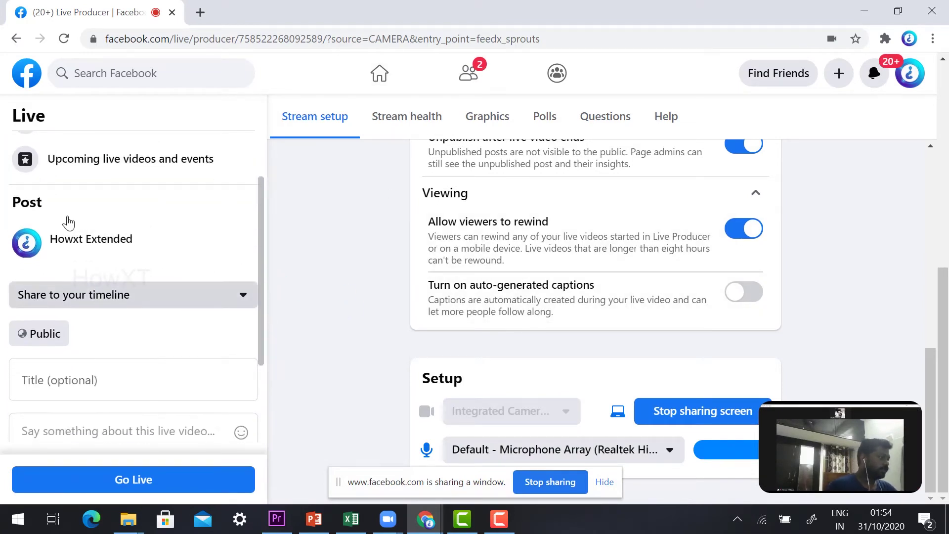
{"action": "scroll", "coordinate": [113, 230], "scroll_direction": "up", "scroll_amount": 2}
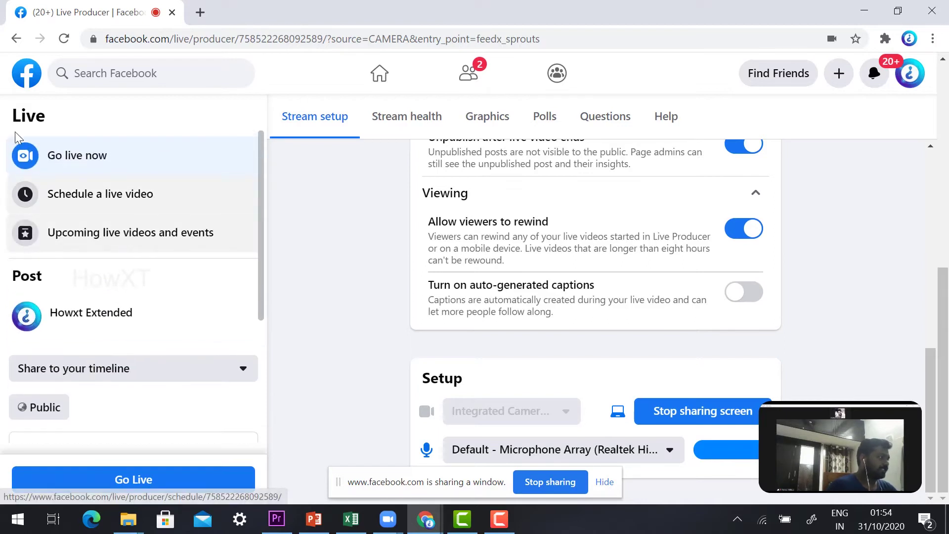
{"action": "scroll", "coordinate": [102, 257], "scroll_direction": "down", "scroll_amount": 1}
{"action": "scroll", "coordinate": [102, 257], "scroll_direction": "down", "scroll_amount": 1}
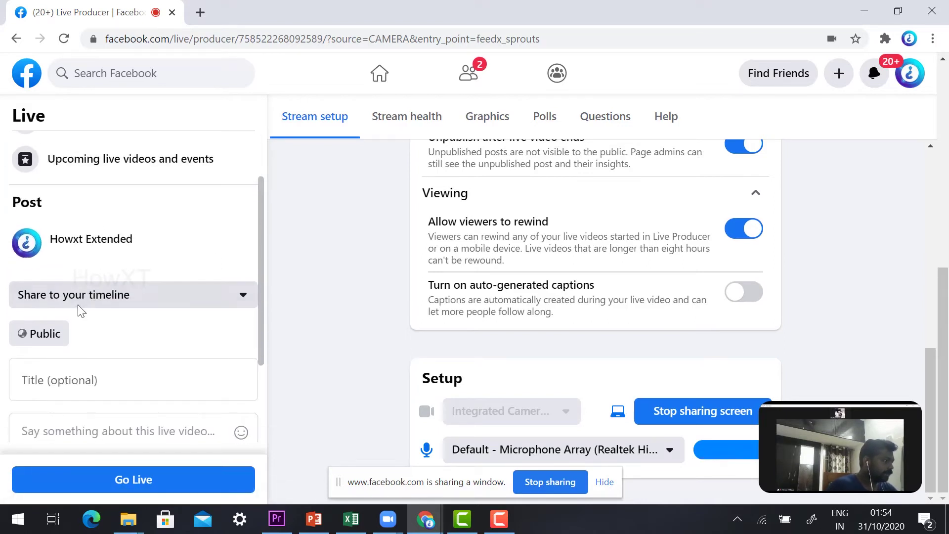
{"action": "left_click", "coordinate": [83, 304]}
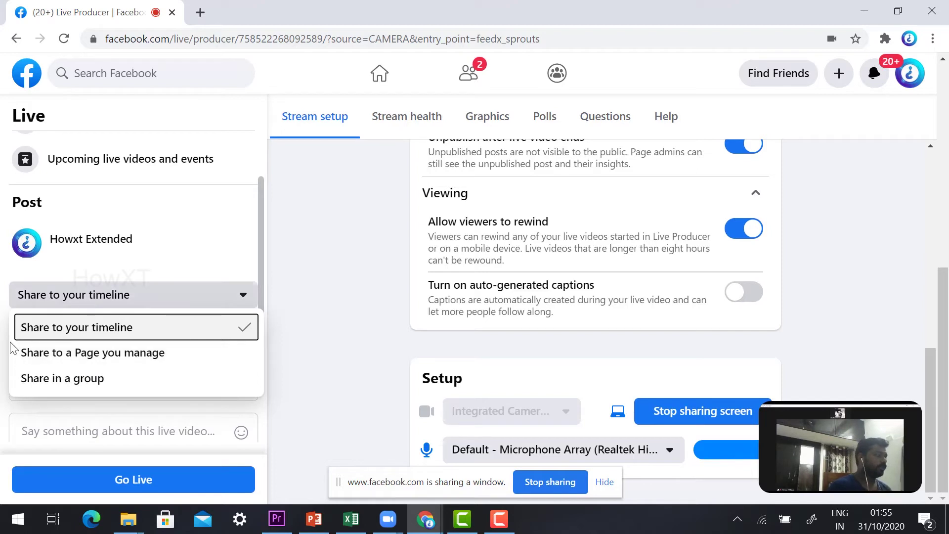
{"action": "left_click", "coordinate": [65, 334]}
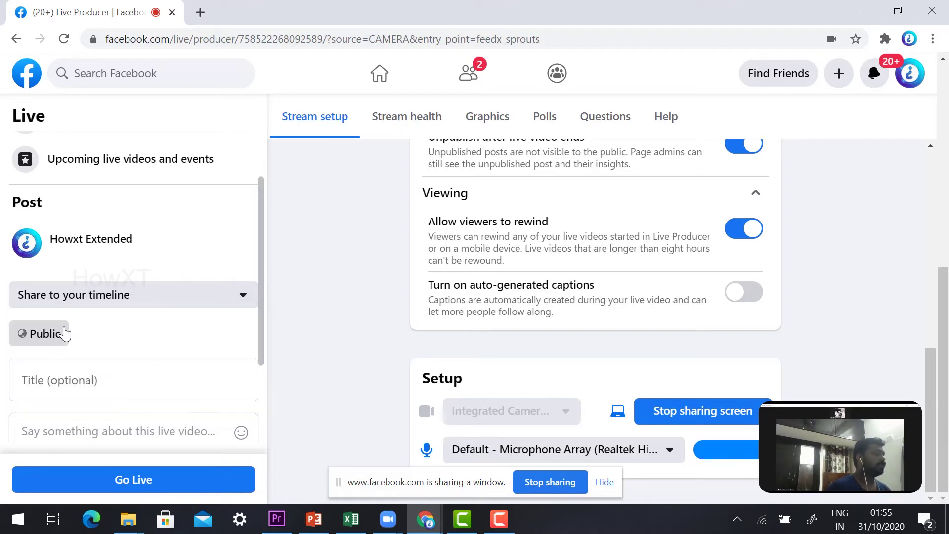
{"action": "left_click", "coordinate": [45, 334]}
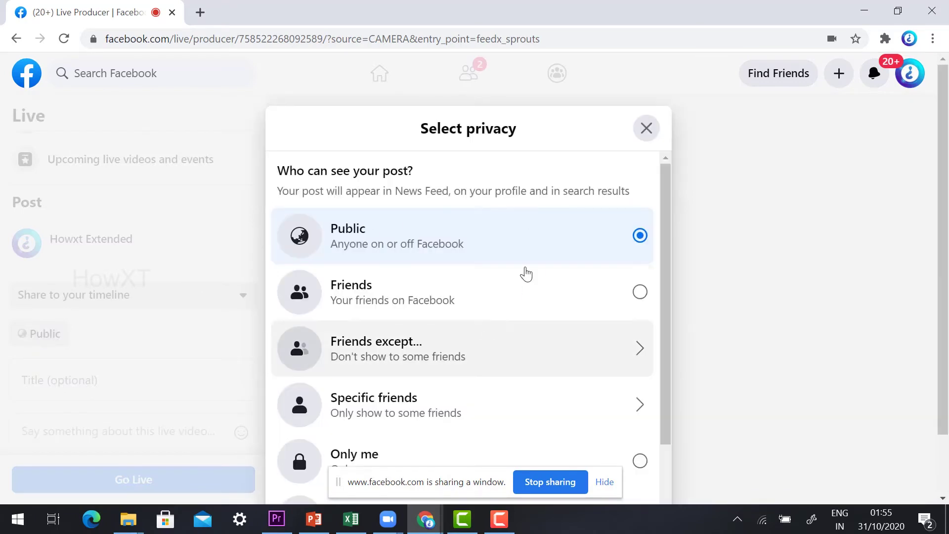
Keep the post Public, title it 'HowXt' with description 'Live', and go live
{"action": "left_click", "coordinate": [646, 129]}
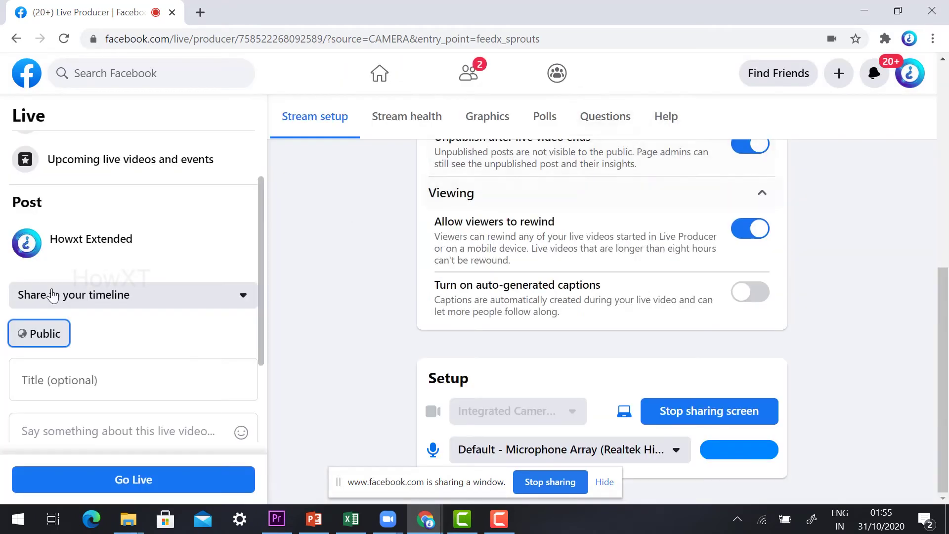
{"action": "left_click", "coordinate": [84, 386]}
{"action": "type", "text": "HowXt"}
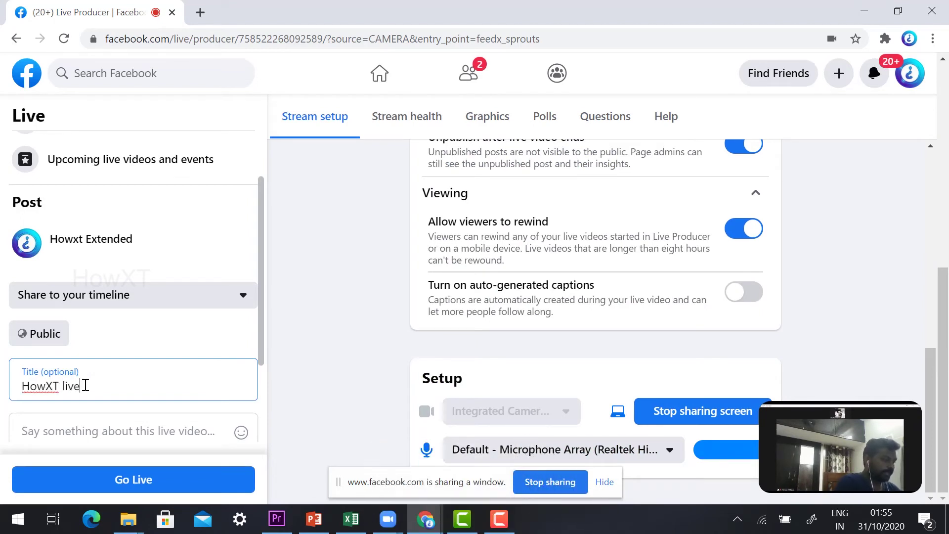
{"action": "left_click", "coordinate": [66, 429]}
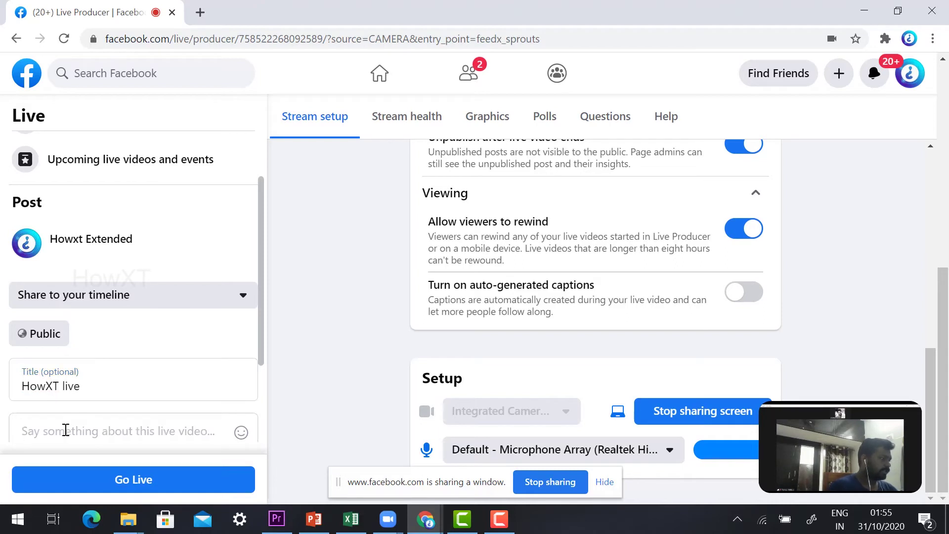
{"action": "type", "text": "Live"}
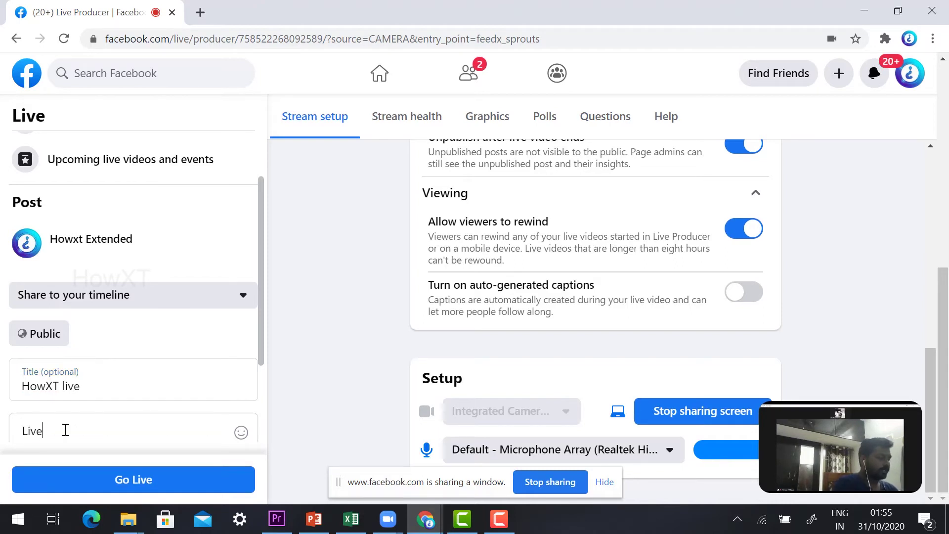
{"action": "left_click", "coordinate": [104, 479]}
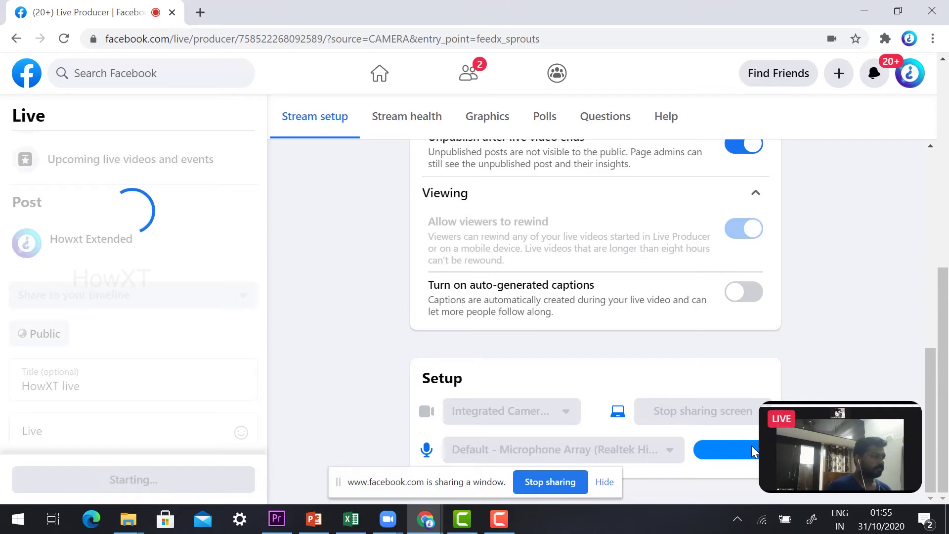
{"action": "mouse_move", "coordinate": [792, 419]}
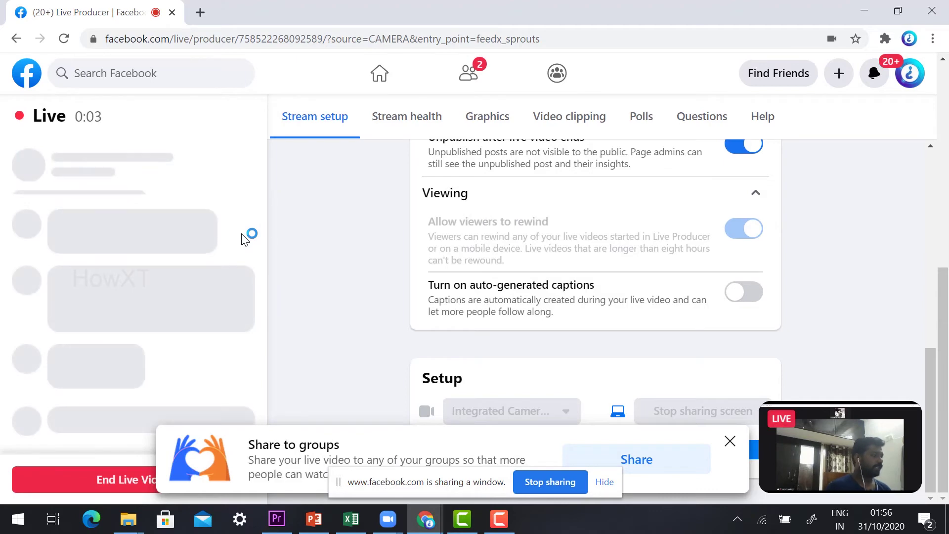
Bring the Zoom meeting forward and turn your own video on
{"action": "mouse_move", "coordinate": [388, 519]}
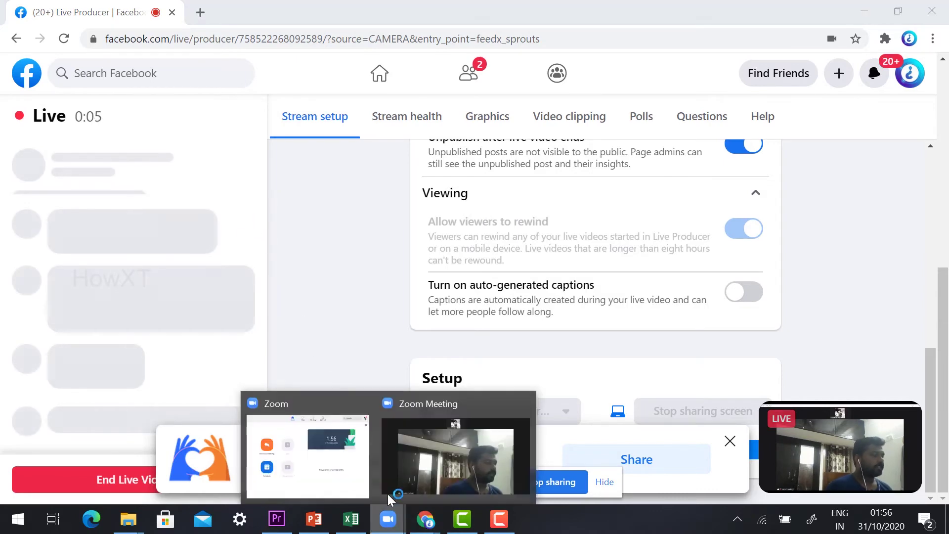
{"action": "left_click", "coordinate": [452, 437]}
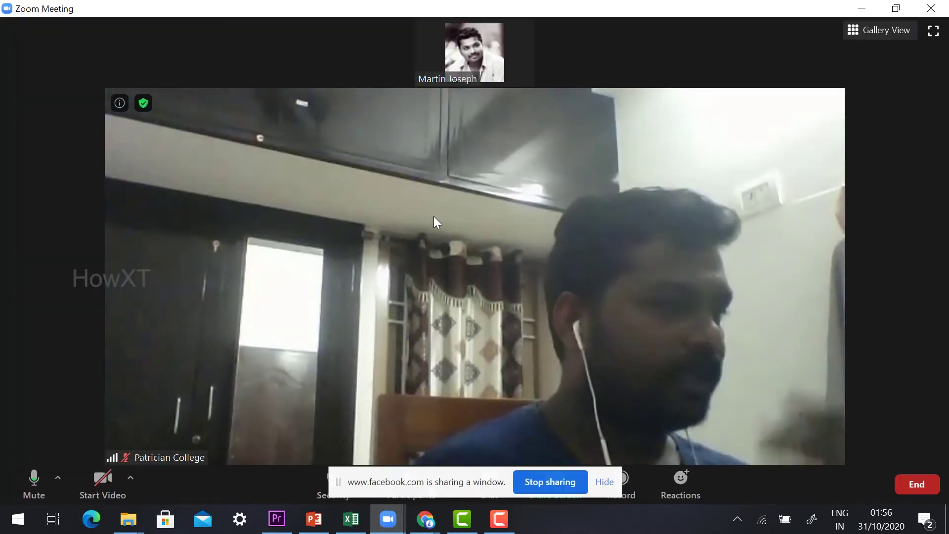
{"action": "left_click", "coordinate": [102, 481]}
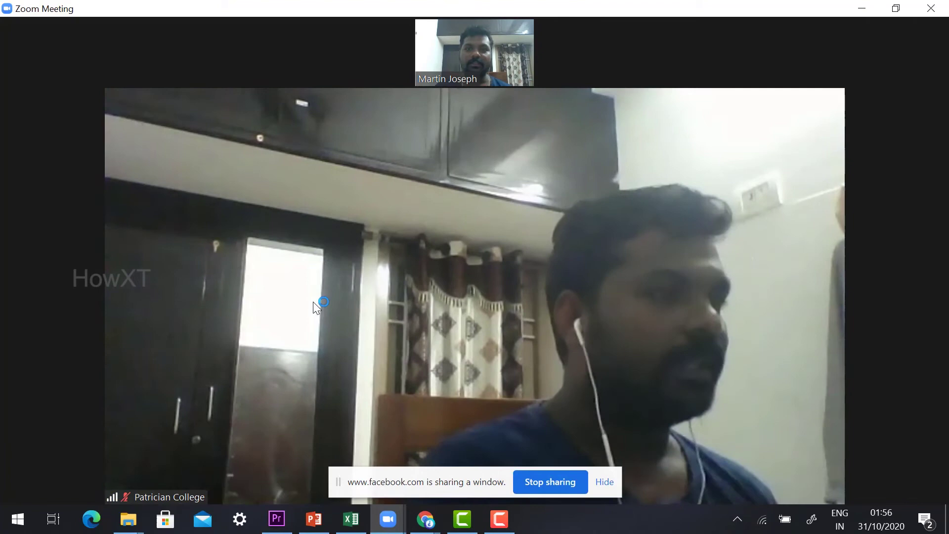
{"action": "mouse_move", "coordinate": [479, 52]}
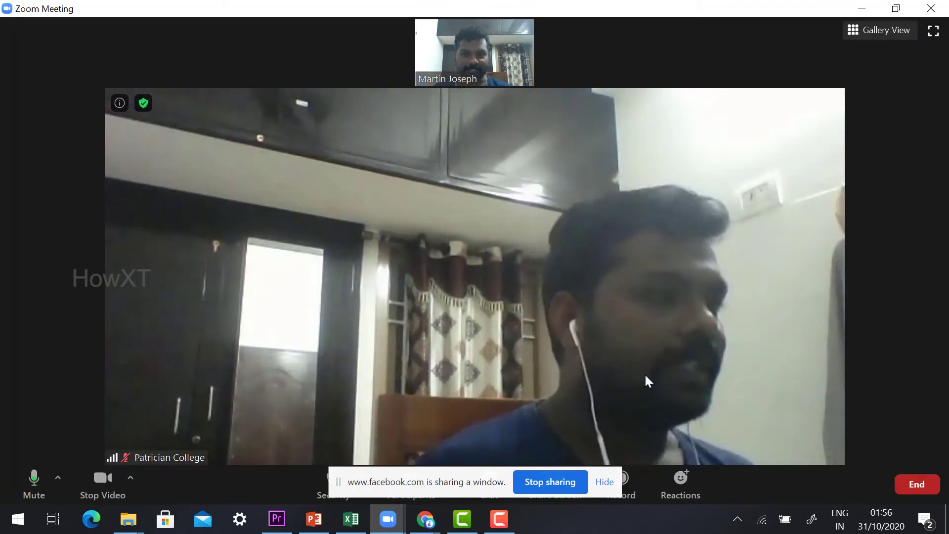
Check the live post in Live Producer, then bring the Zoom meeting window back to front
{"action": "left_click", "coordinate": [425, 519]}
{"action": "left_click", "coordinate": [360, 433]}
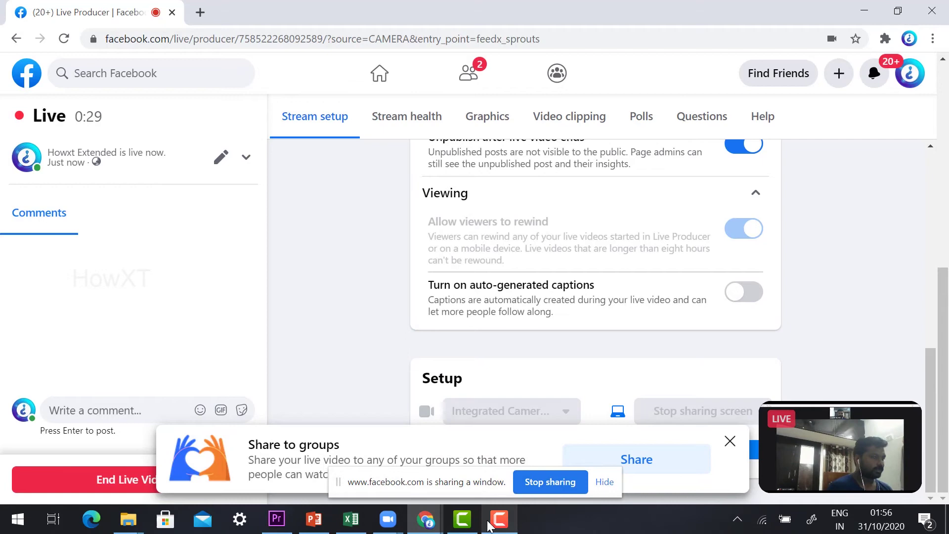
{"action": "mouse_move", "coordinate": [425, 524]}
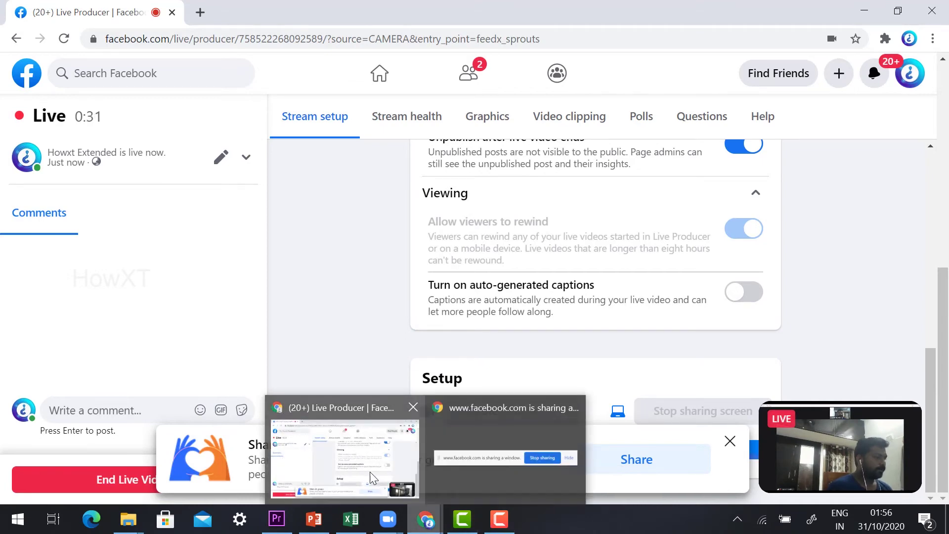
{"action": "mouse_move", "coordinate": [388, 519]}
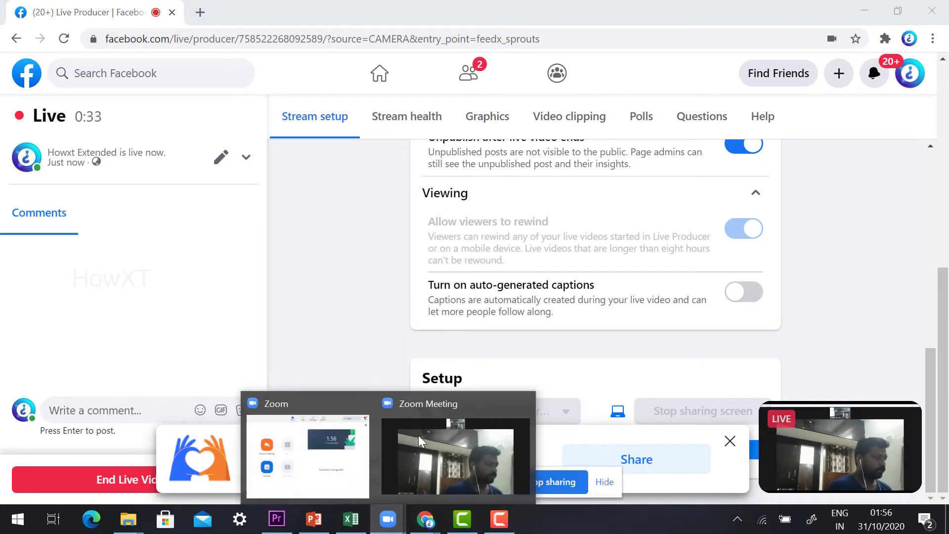
{"action": "left_click", "coordinate": [448, 460]}
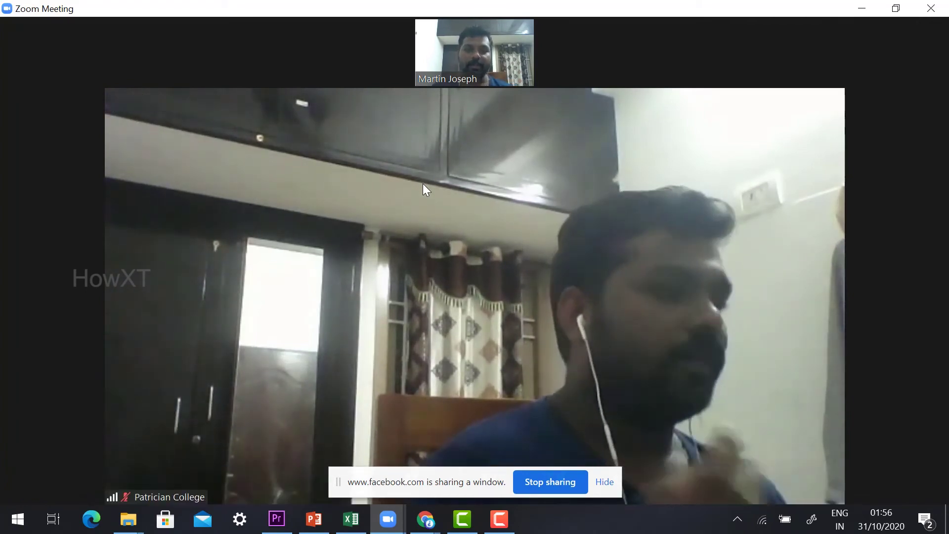
{"action": "left_click", "coordinate": [737, 520]}
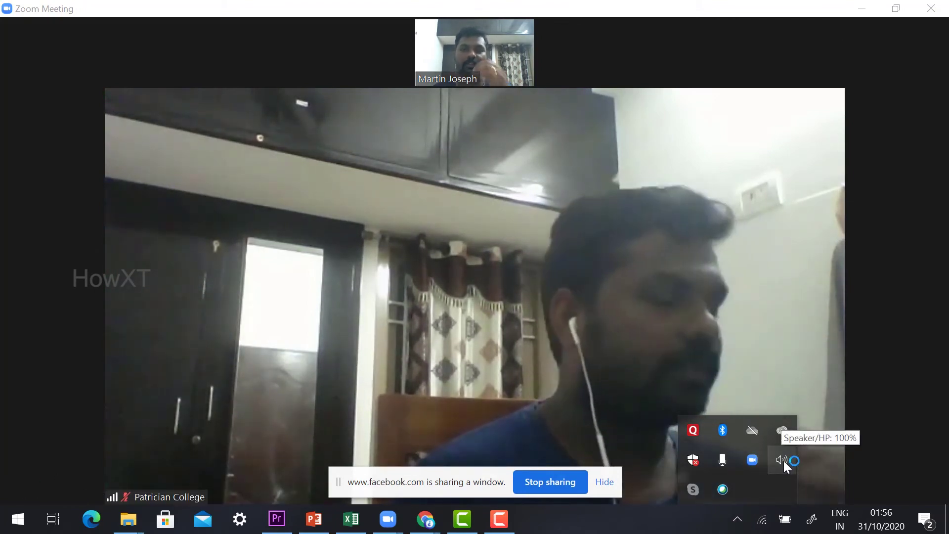
{"action": "right_click", "coordinate": [784, 461]}
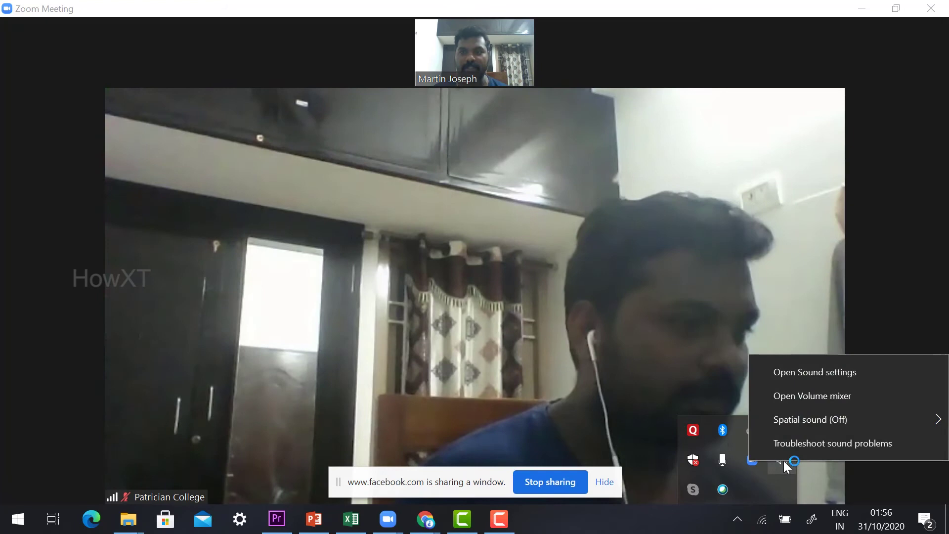
{"action": "left_click", "coordinate": [792, 396]}
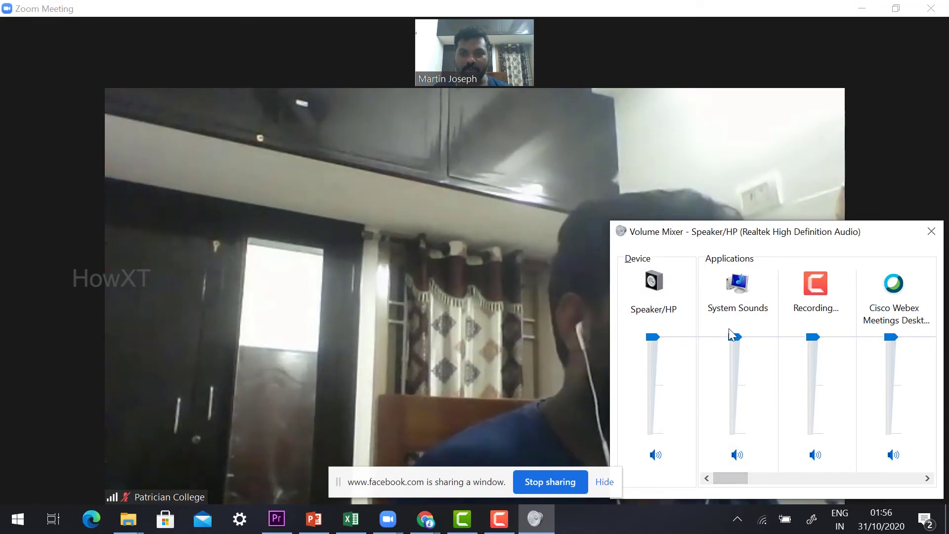
{"action": "left_click_drag", "start_coordinate": [747, 482], "coordinate": [810, 478]}
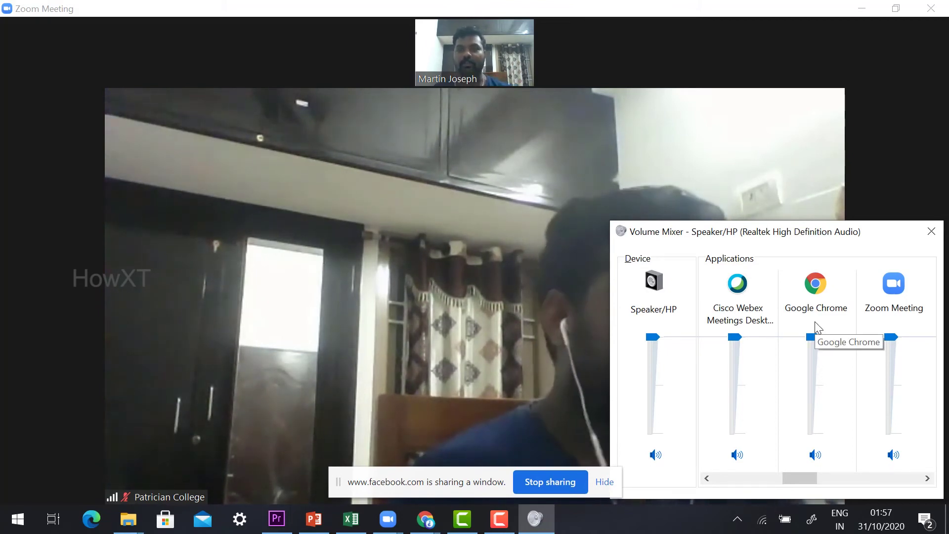
{"action": "left_click_drag", "start_coordinate": [807, 477], "coordinate": [738, 489]}
{"action": "left_click", "coordinate": [738, 490]}
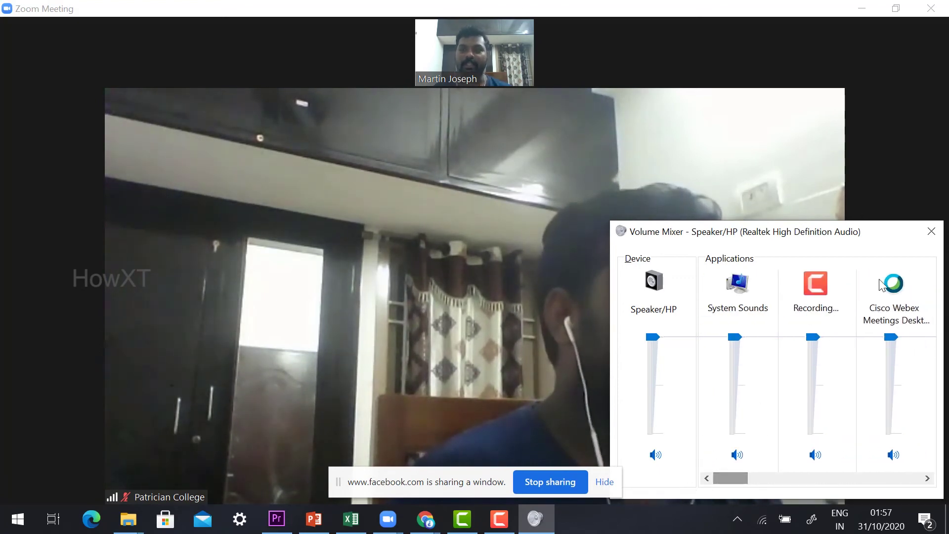
{"action": "left_click", "coordinate": [932, 231]}
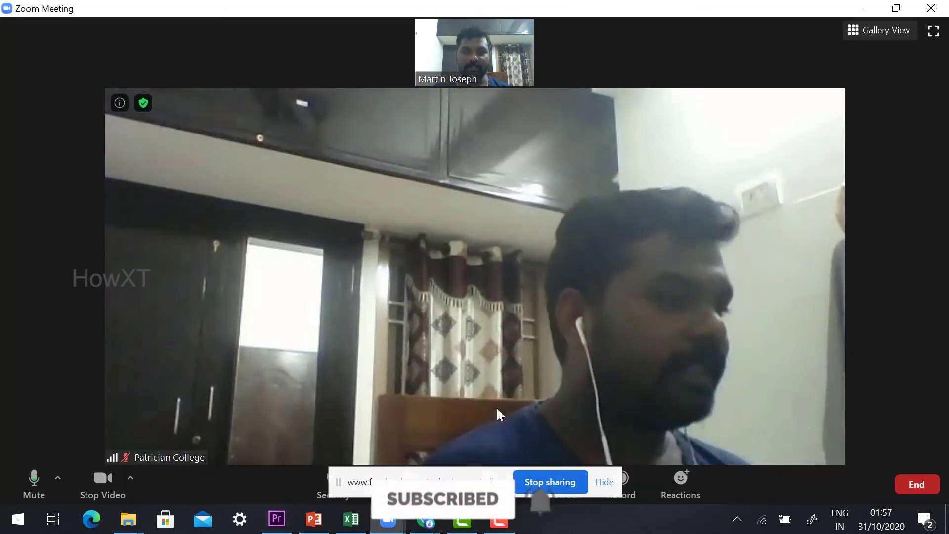
{"action": "left_click", "coordinate": [425, 519]}
From the Live Producer window, open a new incognito window and view Facebook there
{"action": "left_click", "coordinate": [342, 474]}
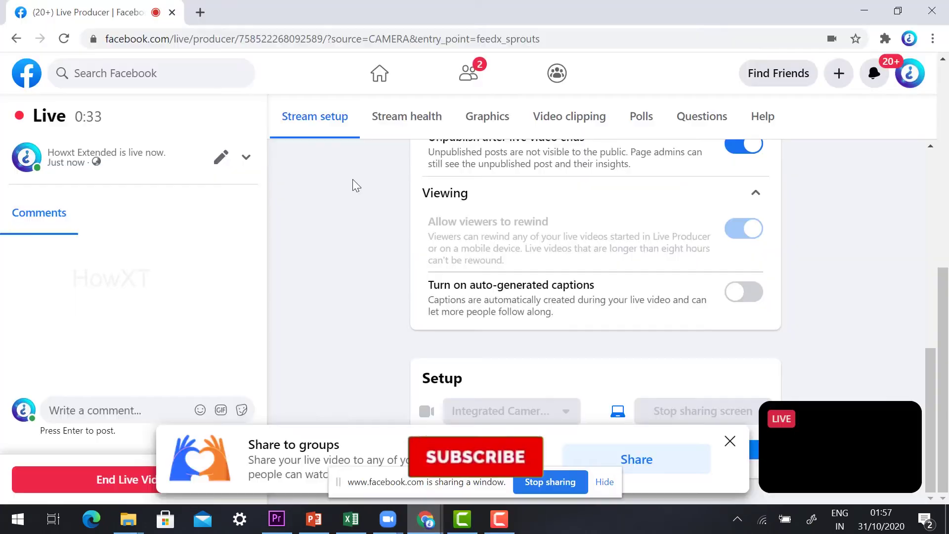
{"action": "left_click", "coordinate": [934, 39]}
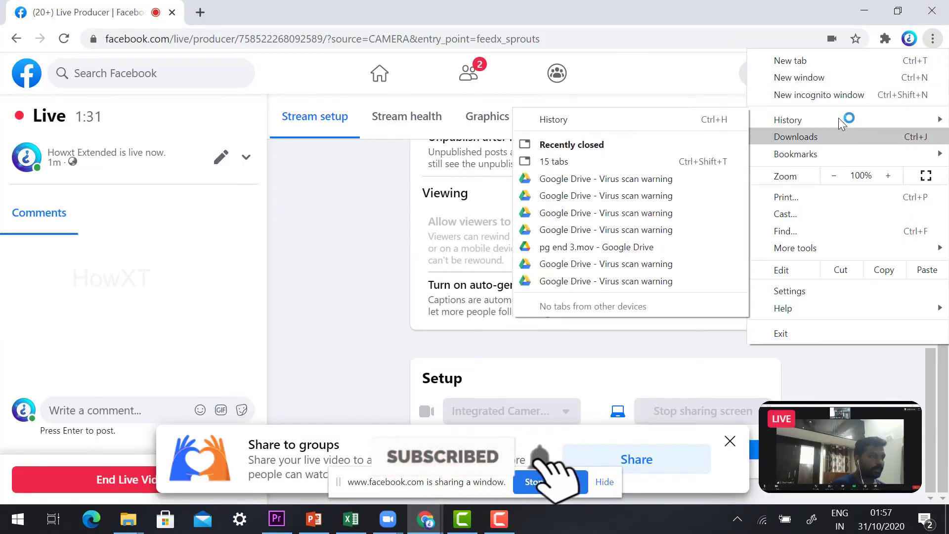
{"action": "left_click", "coordinate": [838, 96]}
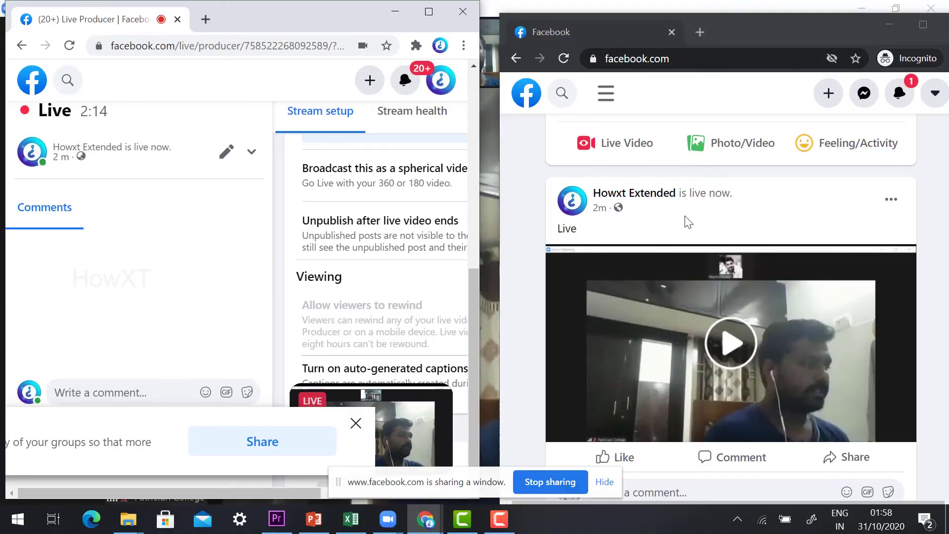
{"action": "scroll", "coordinate": [723, 275], "scroll_direction": "down", "scroll_amount": 5}
{"action": "left_click", "coordinate": [723, 275]}
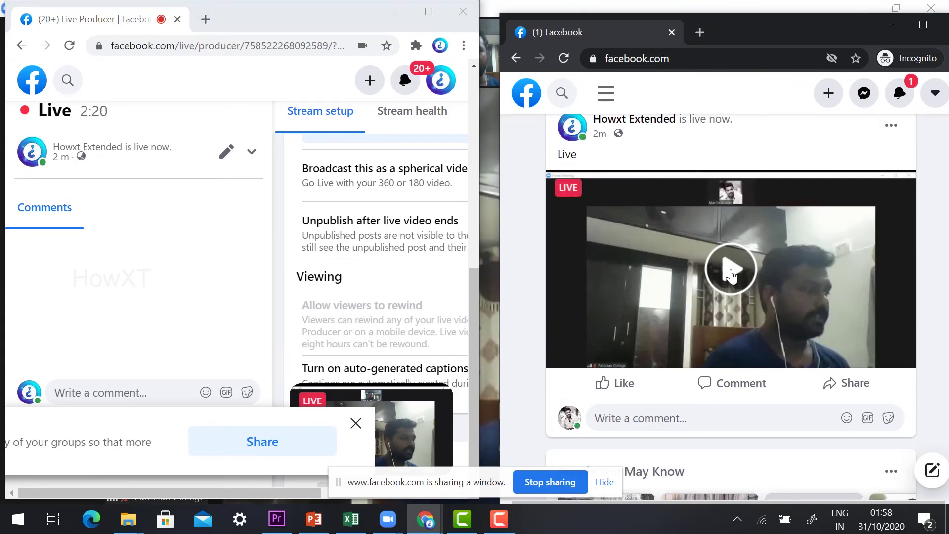
Compare the Zoom meeting with the incognito live post, then maximize Live Producer
{"action": "left_click", "coordinate": [388, 519]}
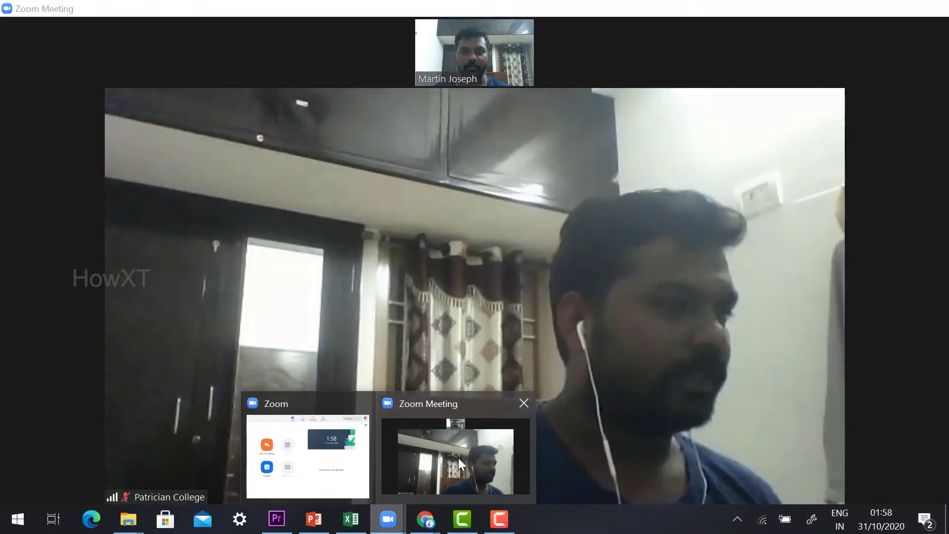
{"action": "left_click", "coordinate": [459, 458]}
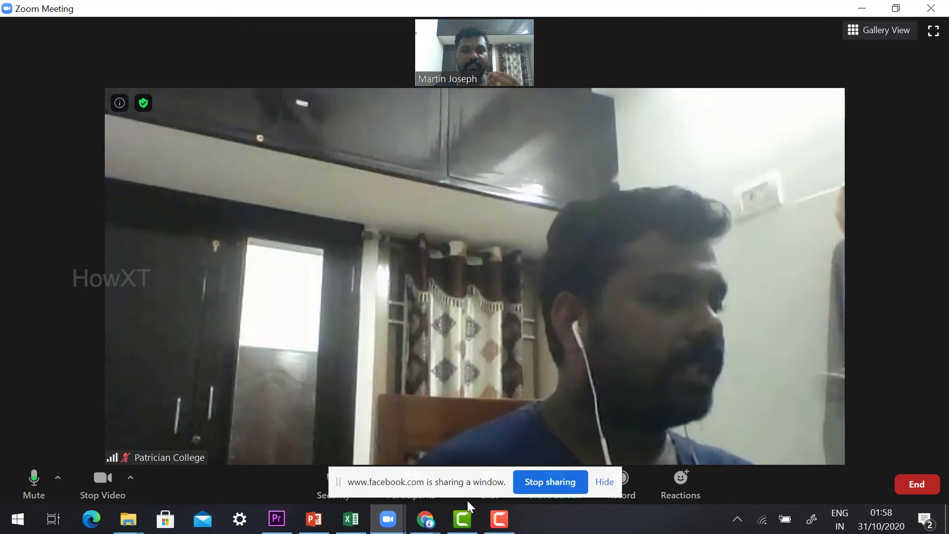
{"action": "mouse_move", "coordinate": [426, 519]}
{"action": "left_click", "coordinate": [550, 437]}
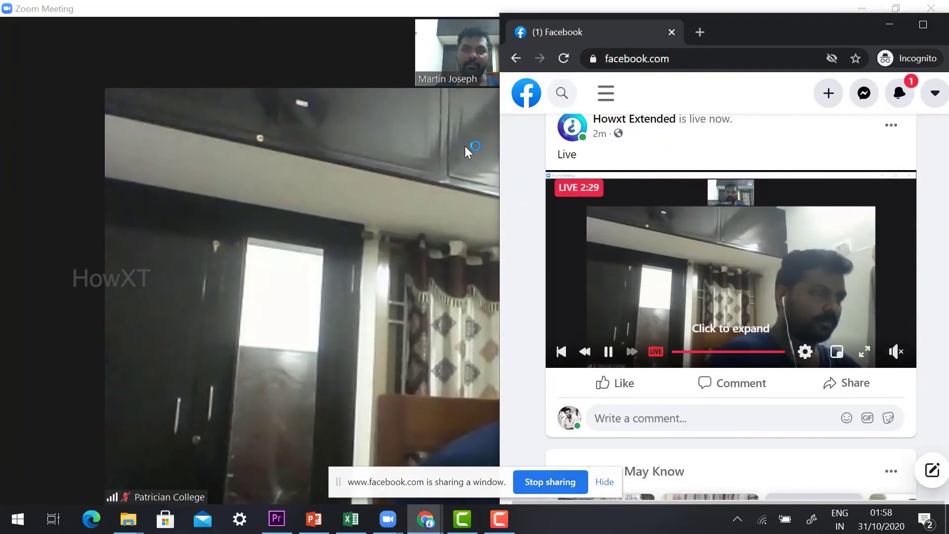
{"action": "left_click", "coordinate": [425, 519]}
{"action": "left_click", "coordinate": [285, 438]}
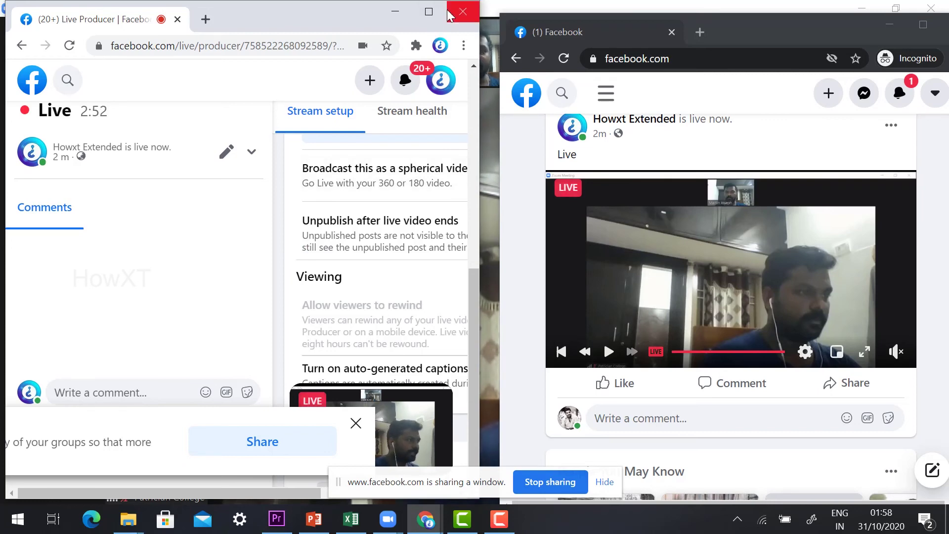
{"action": "left_click", "coordinate": [428, 11]}
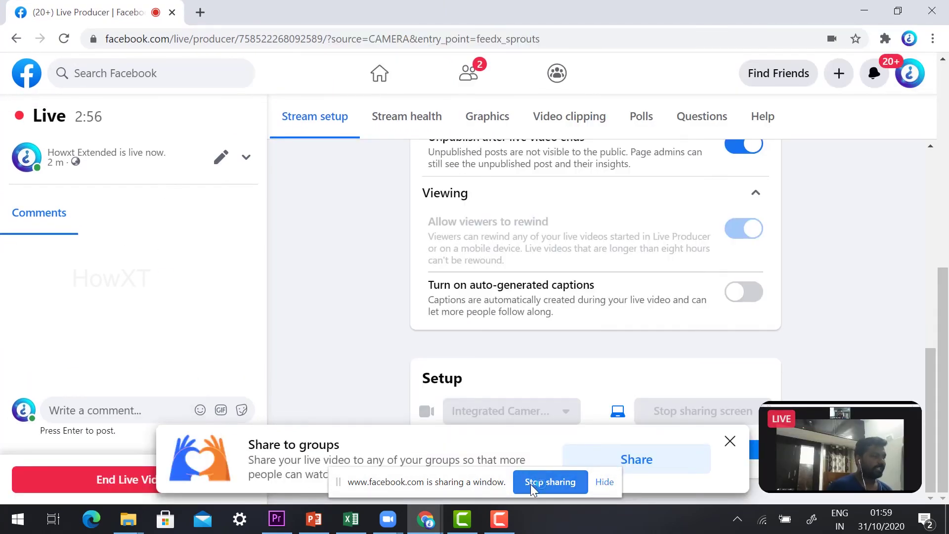
Stop sharing the Zoom meeting window to end the Facebook broadcast
{"action": "left_click", "coordinate": [388, 519]}
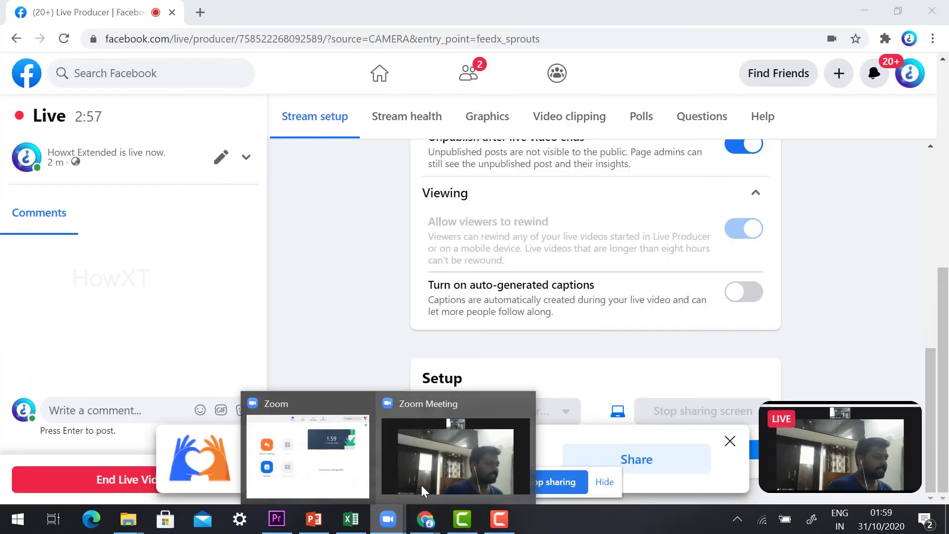
{"action": "left_click", "coordinate": [468, 460]}
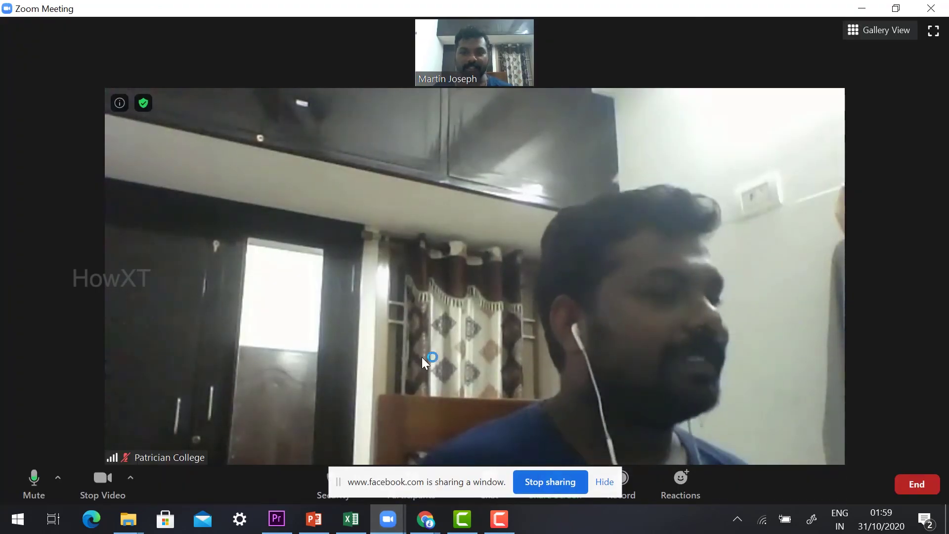
{"action": "left_click", "coordinate": [556, 484]}
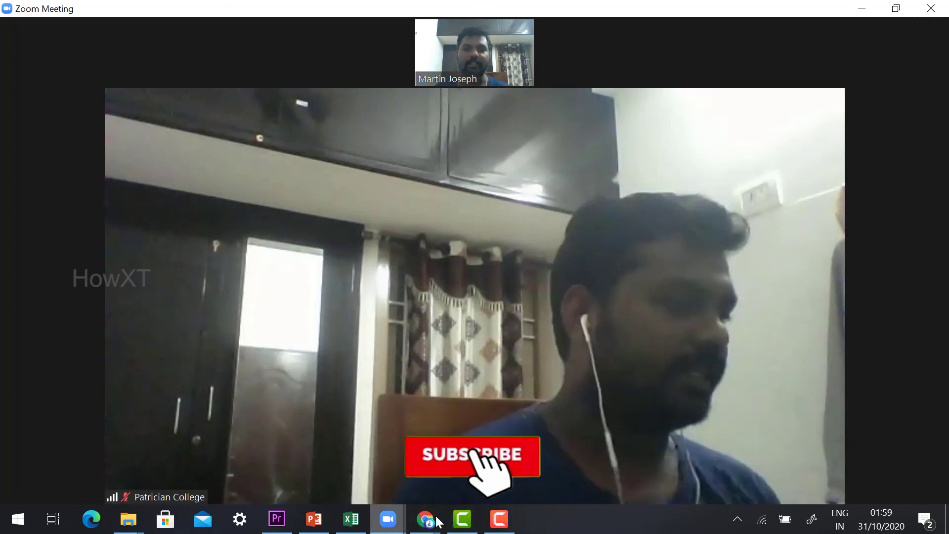
In Live Producer, dismiss the error and permanently delete the live video and its post
{"action": "mouse_move", "coordinate": [438, 521]}
{"action": "left_click", "coordinate": [360, 465]}
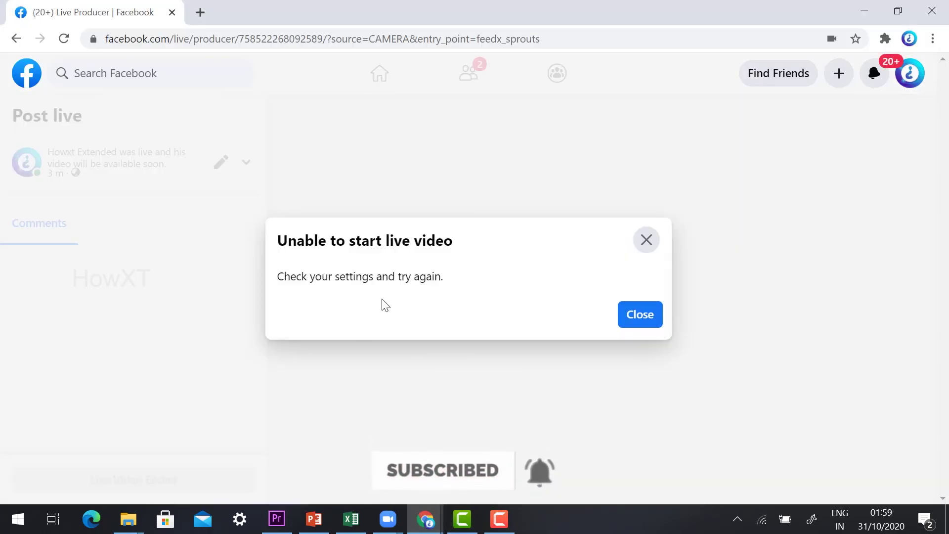
{"action": "left_click", "coordinate": [652, 317]}
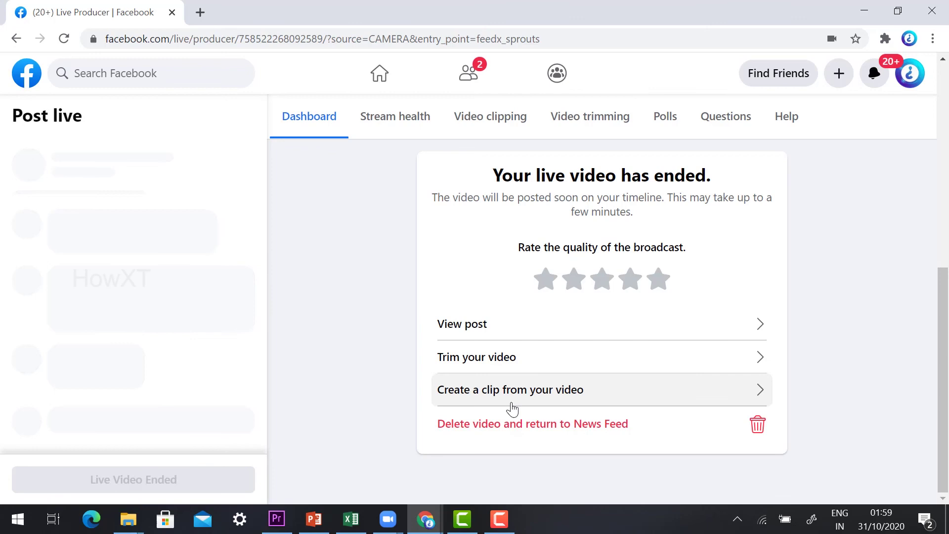
{"action": "left_click", "coordinate": [511, 437]}
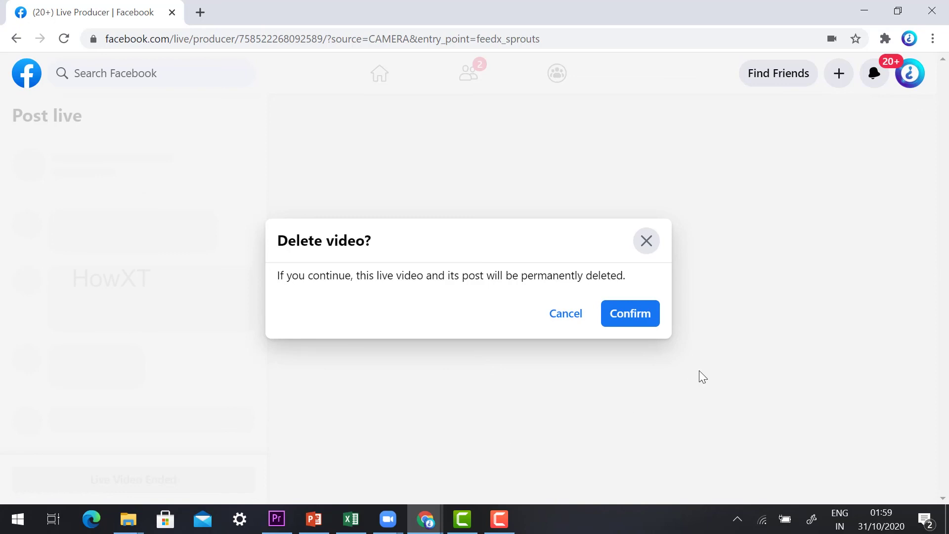
{"action": "left_click", "coordinate": [636, 315]}
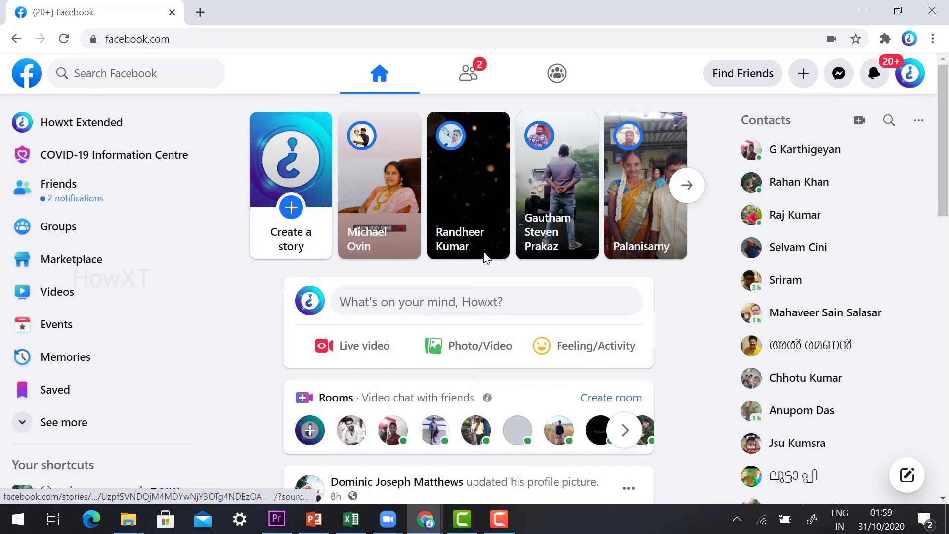
Scroll the News Feed down and back up, then bring the Zoom Meeting window forward
{"action": "scroll", "coordinate": [486, 258], "scroll_direction": "down", "scroll_amount": 5}
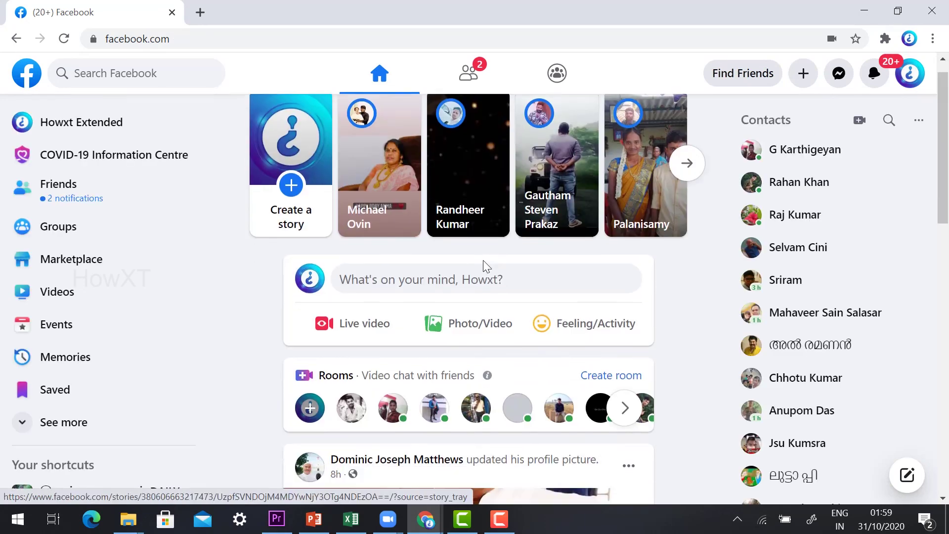
{"action": "scroll", "coordinate": [484, 262], "scroll_direction": "up", "scroll_amount": 5}
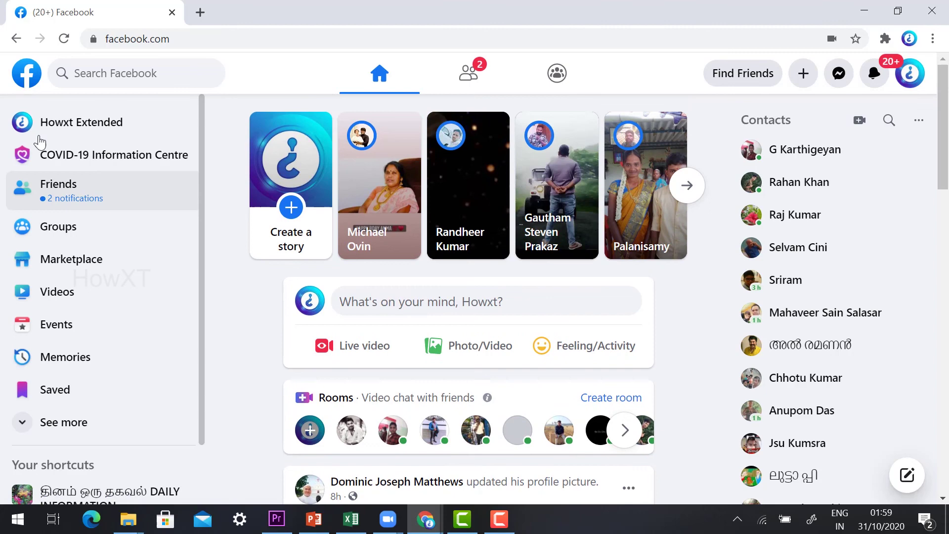
{"action": "mouse_move", "coordinate": [403, 525]}
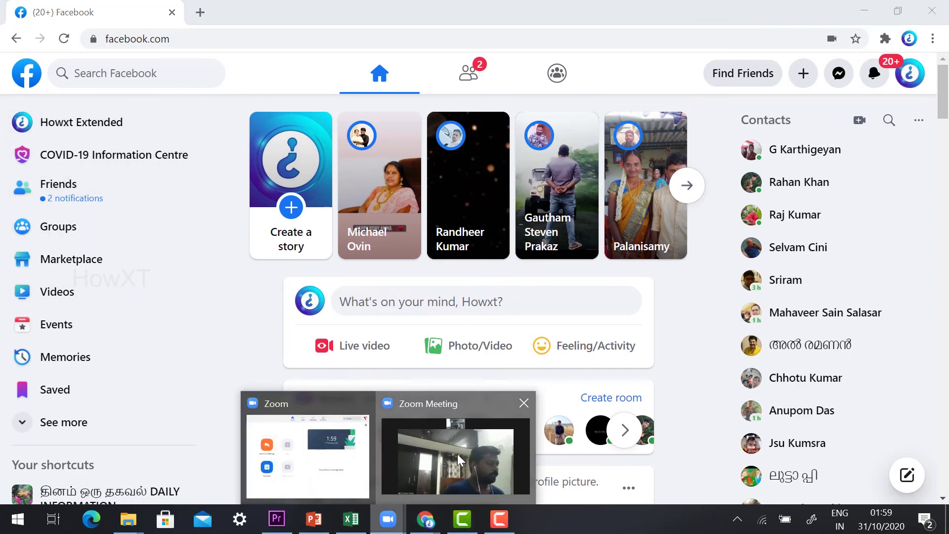
{"action": "left_click", "coordinate": [458, 454]}
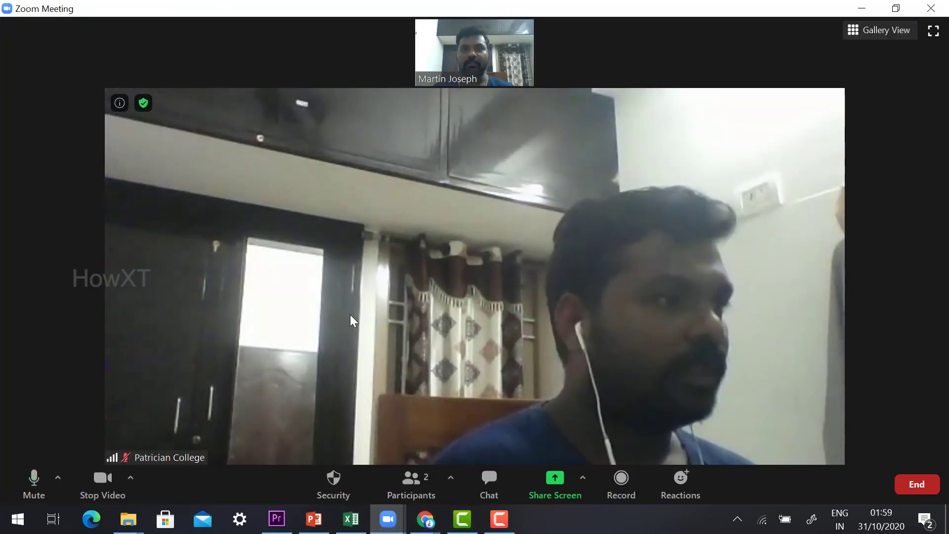